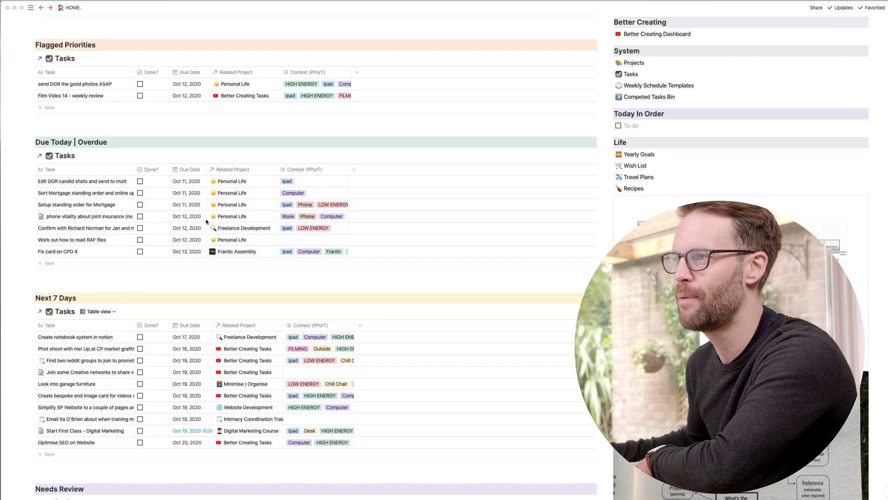
# Open the Projects database from the System links and widen its Review Frequency and Last Review columns.
pyautogui.scroll(1, 206, 222)
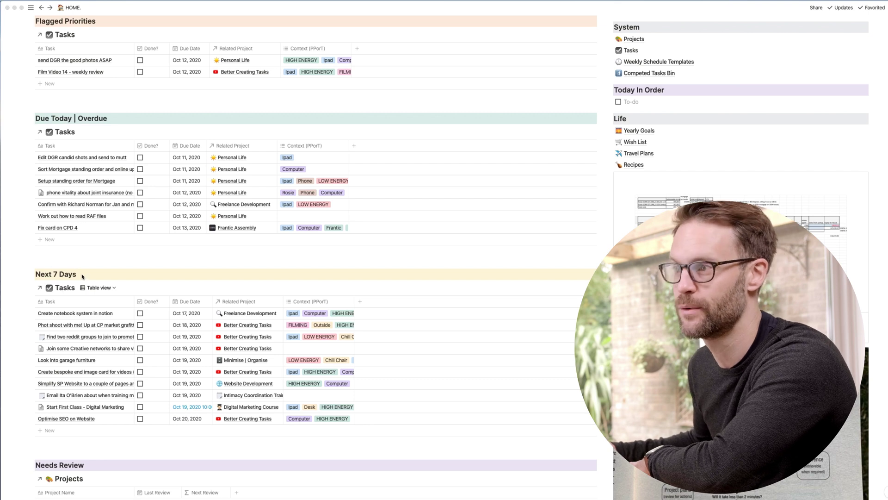
pyautogui.scroll(5, 74, 276)
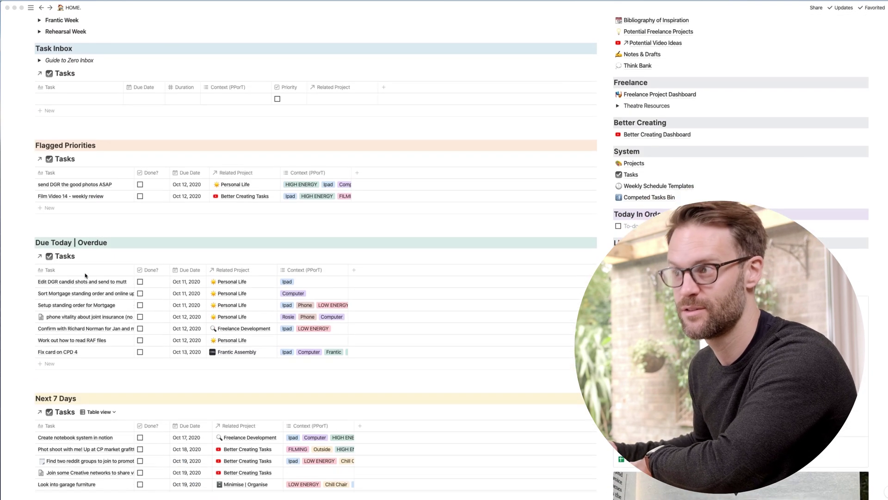
pyautogui.scroll(6, 93, 259)
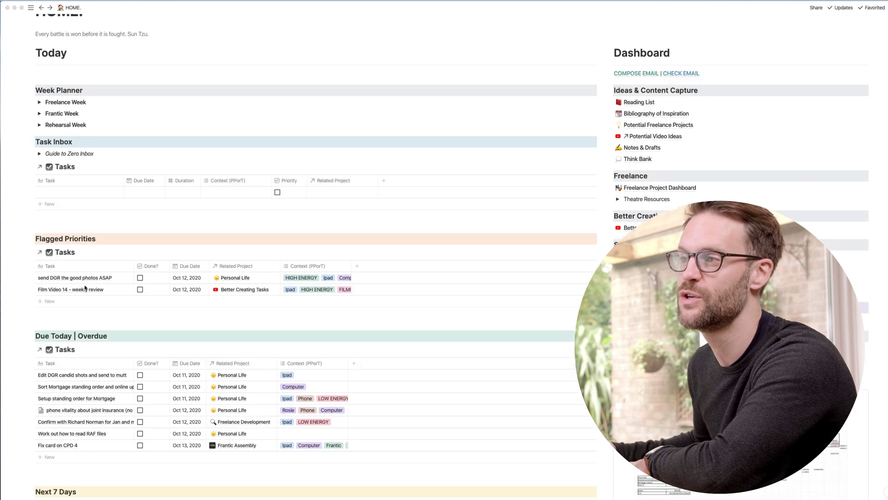
pyautogui.scroll(2, 113, 184)
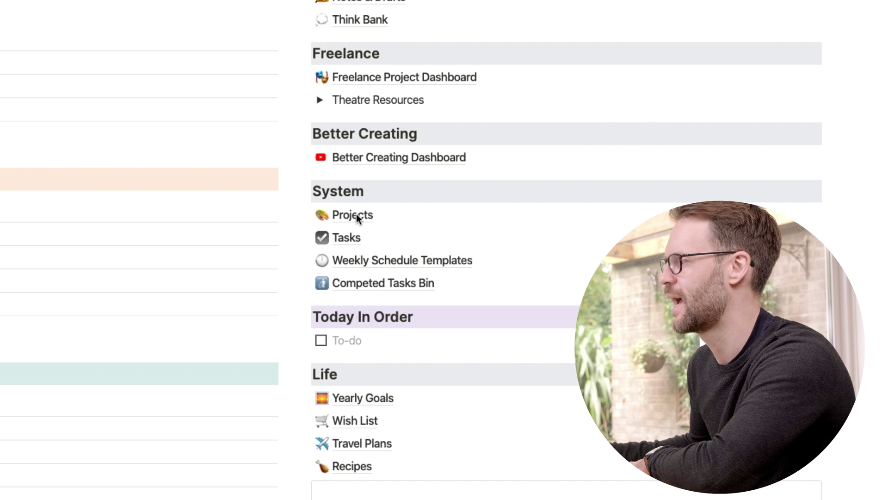
pyautogui.click(357, 215)
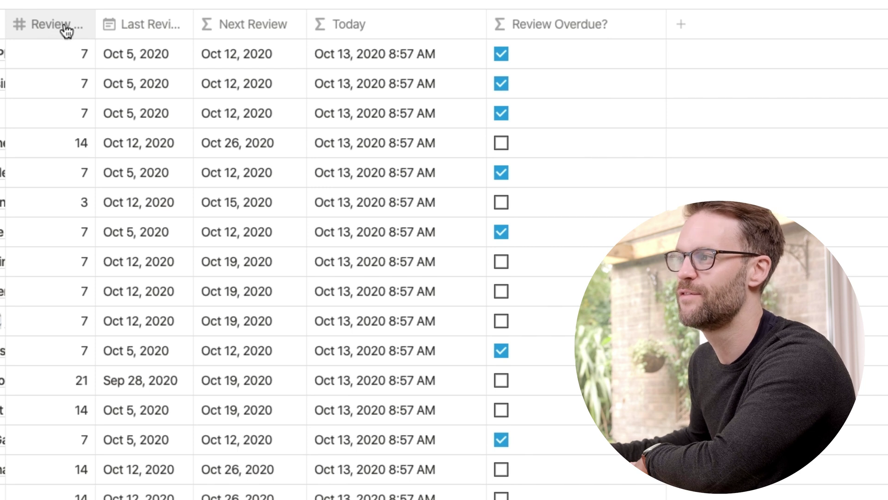
pyautogui.moveTo(96, 26); pyautogui.dragTo(158, 33)
pyautogui.moveTo(258, 24); pyautogui.dragTo(310, 26)
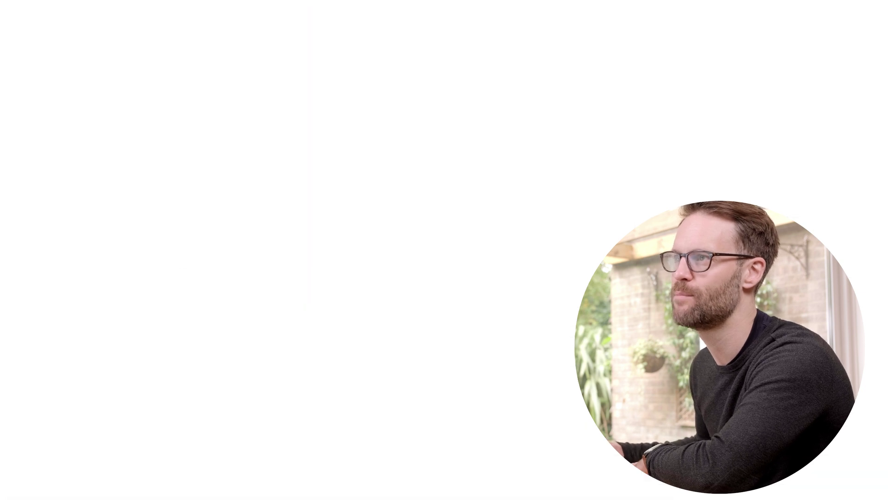
# Open the Personal Life project from the home page's Needs Review list and examine its properties and Live Tasks.
pyautogui.scroll(-15, 339, 284)
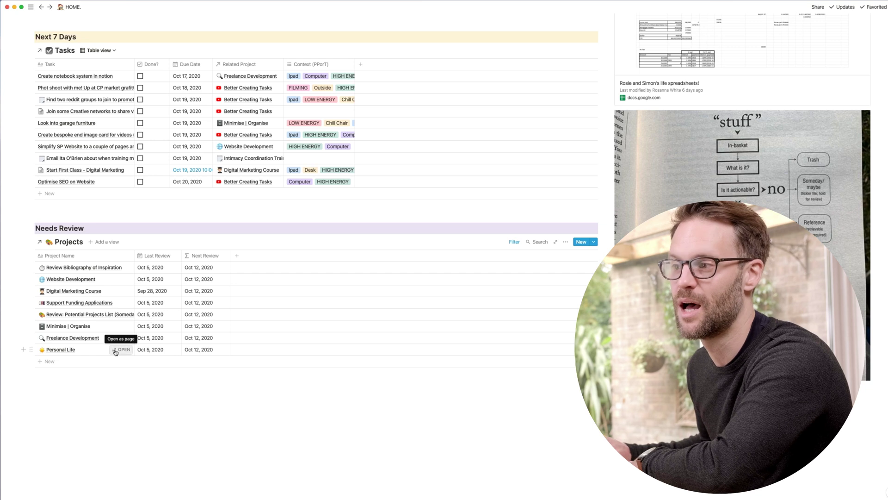
pyautogui.click(118, 350)
pyautogui.scroll(-3, 407, 315)
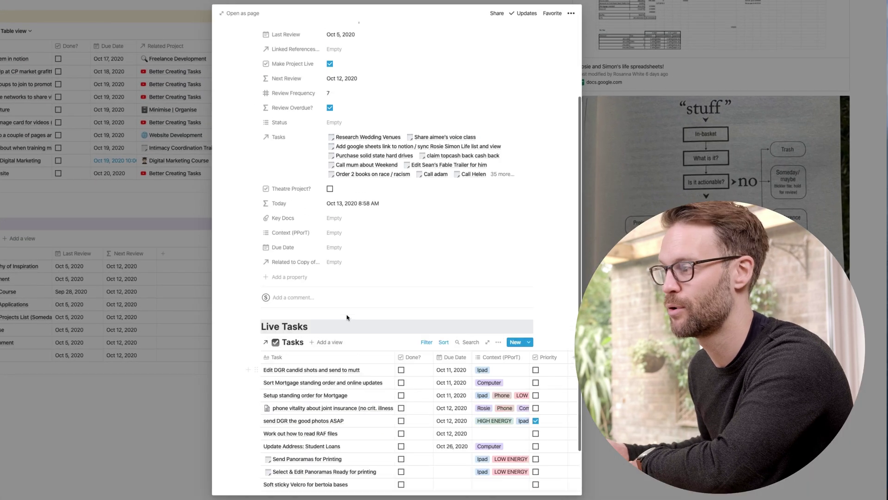
pyautogui.scroll(3, 407, 315)
pyautogui.scroll(-3, 408, 316)
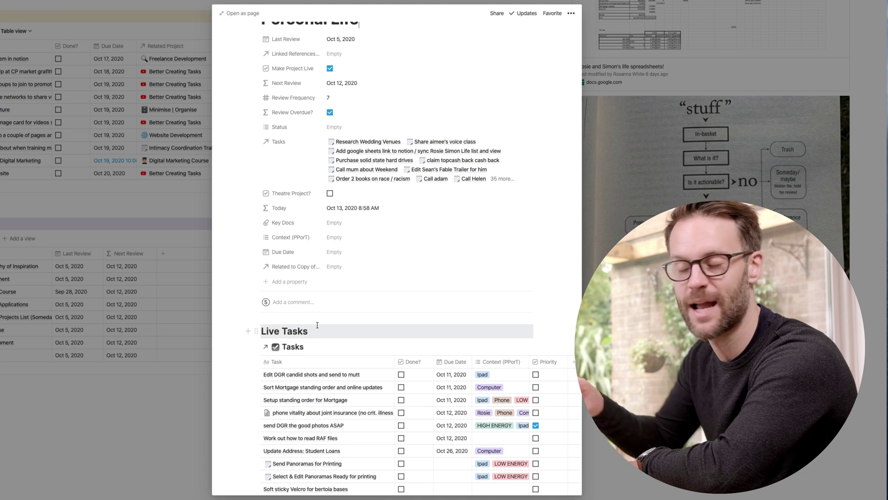
pyautogui.scroll(-2, 318, 326)
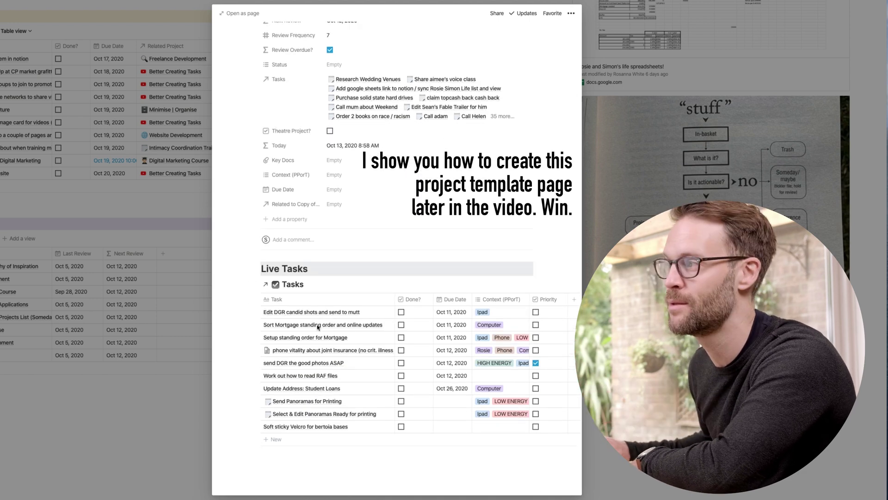
pyautogui.scroll(5, 319, 327)
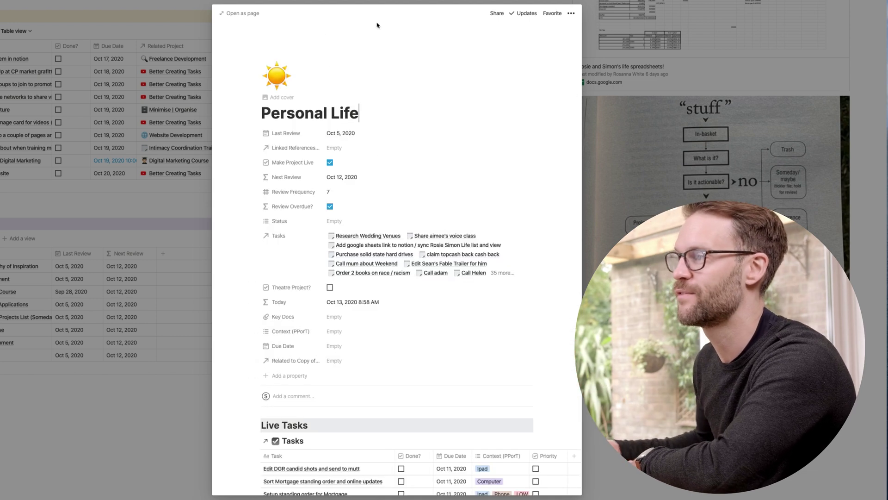
# Set the Personal Life project's Last Review date to Oct 12, 2020 and close the project page.
pyautogui.click(341, 134)
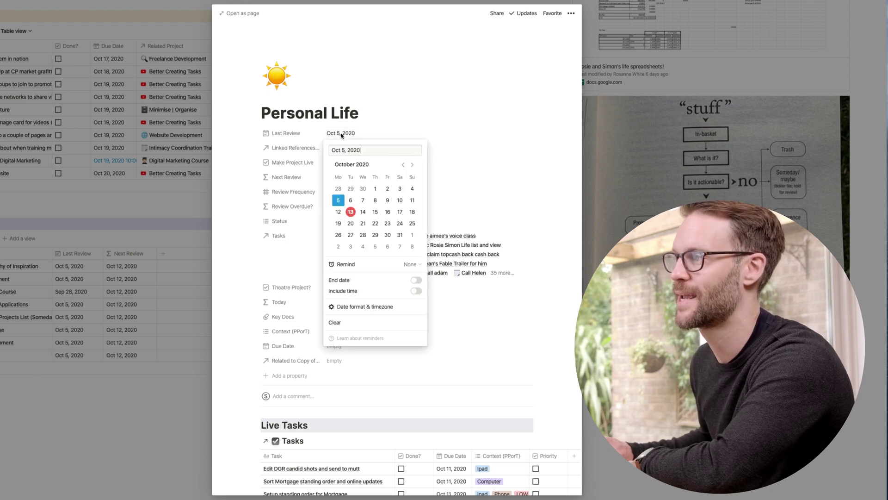
pyautogui.click(343, 216)
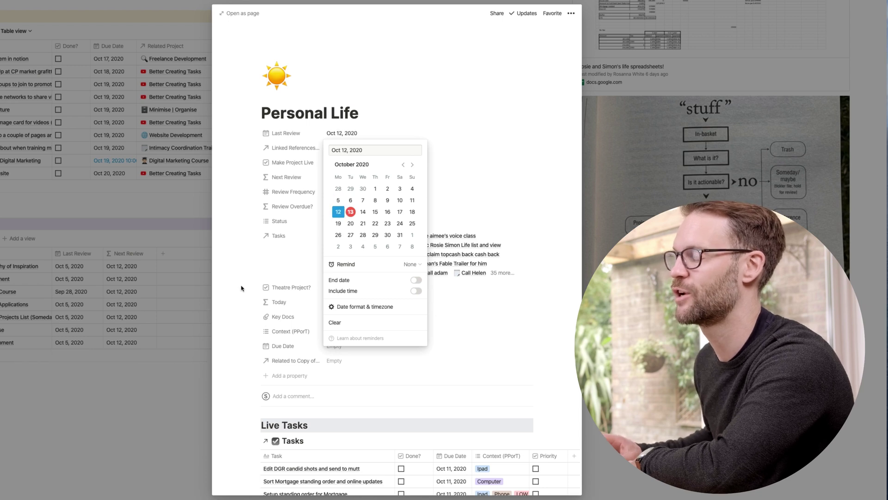
pyautogui.click(185, 352)
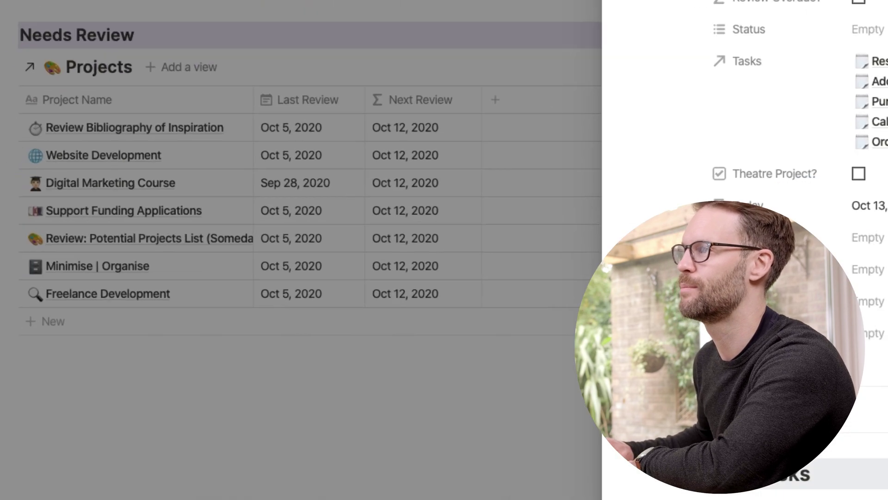
pyautogui.click(172, 420)
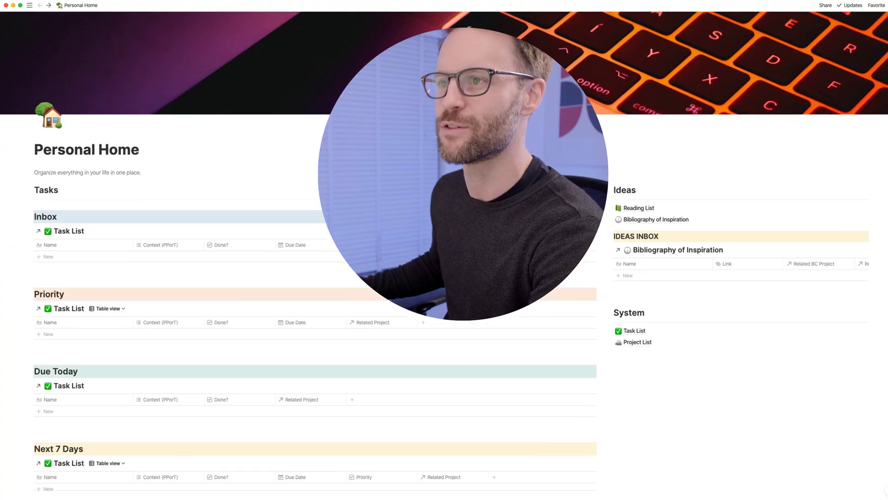
# Add a level 2 heading "Need Review" below the Next 7 Days task table on the Personal Home page.
pyautogui.scroll(2, 444, 250)
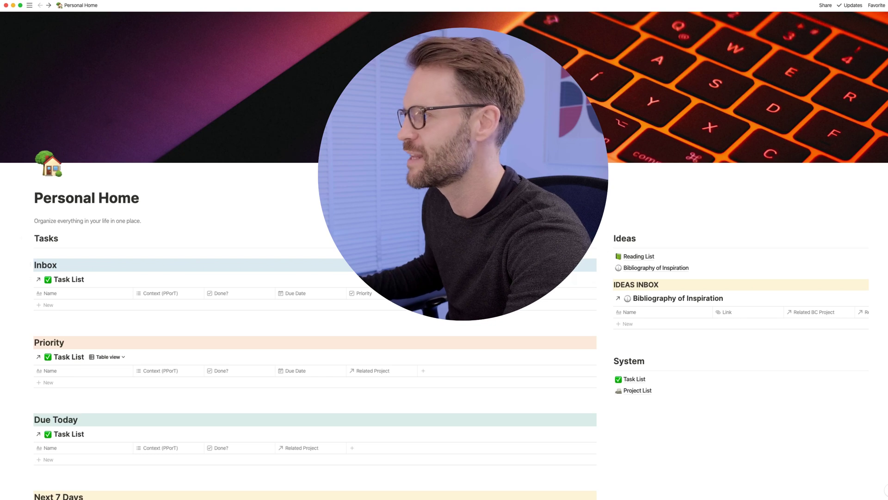
pyautogui.scroll(-2, 444, 250)
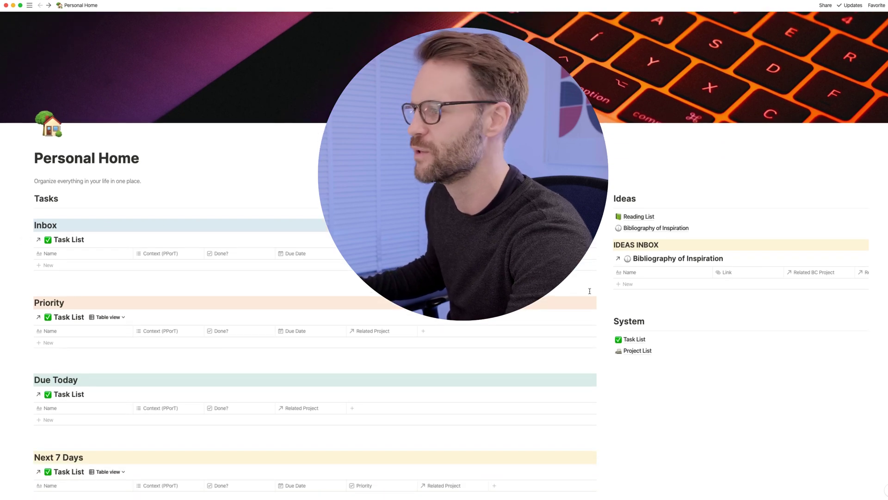
pyautogui.scroll(-5, 588, 291)
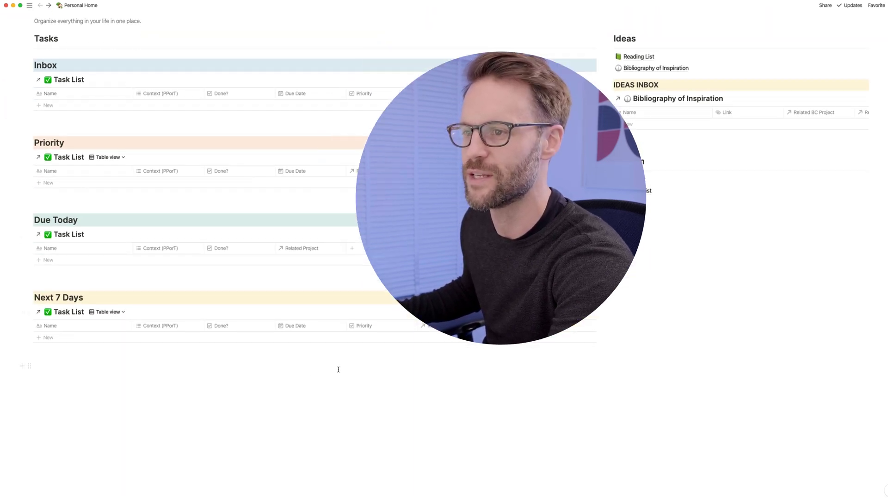
pyautogui.scroll(5, 46, 363)
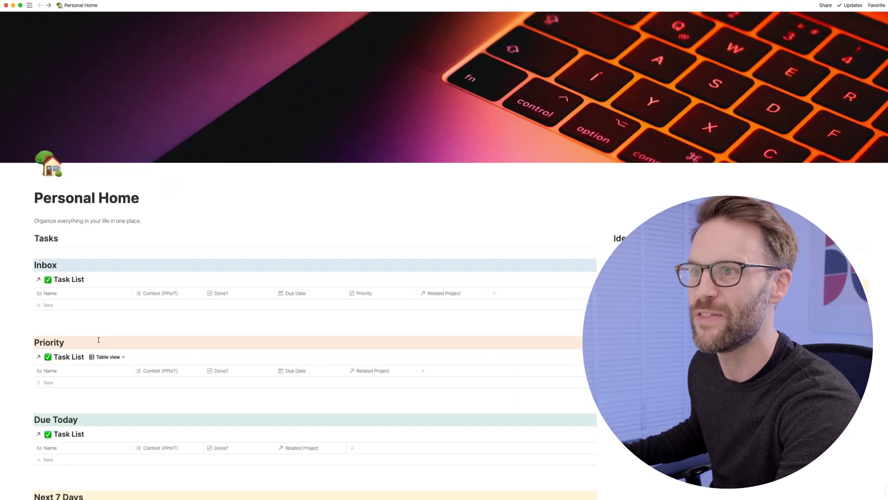
pyautogui.scroll(-6, 49, 347)
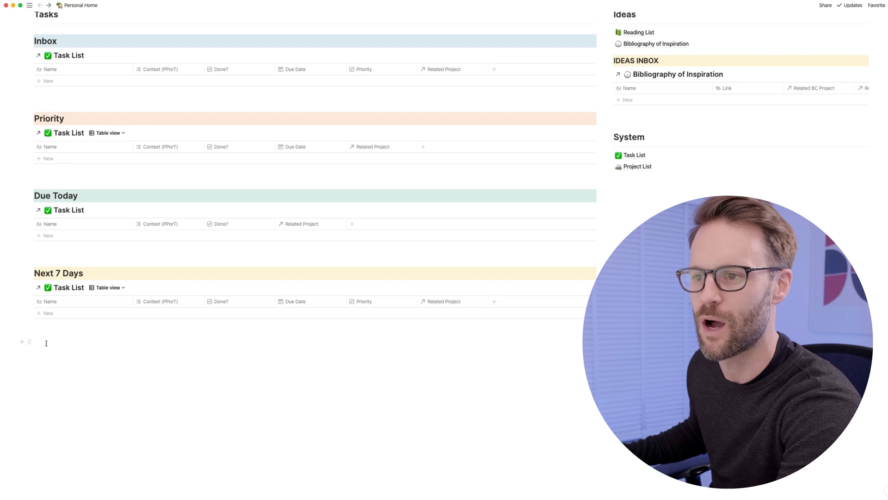
pyautogui.write('/')
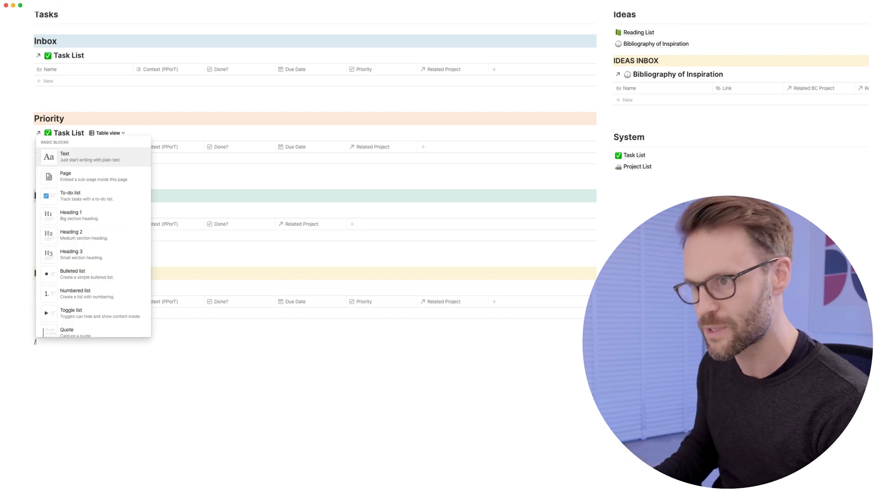
pyautogui.write('H2')
pyautogui.press('Return')
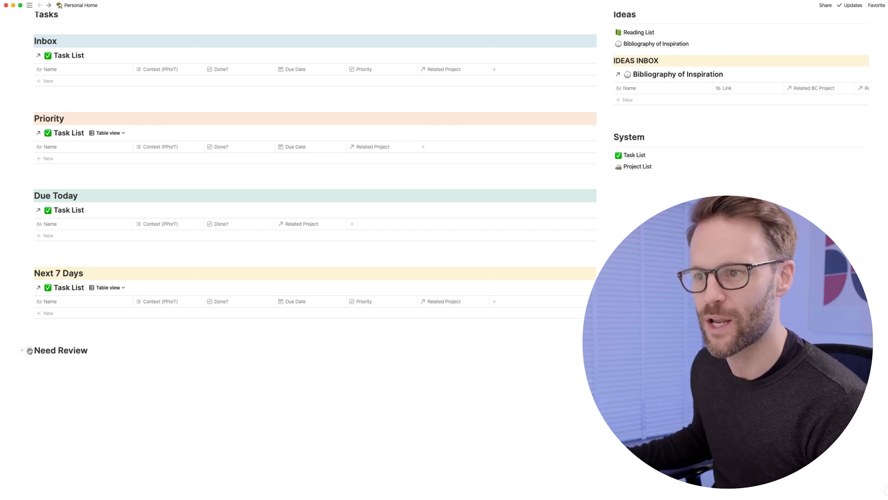
# Give the Need Review heading a purple background.
pyautogui.click(30, 351)
pyautogui.moveTo(69, 392)
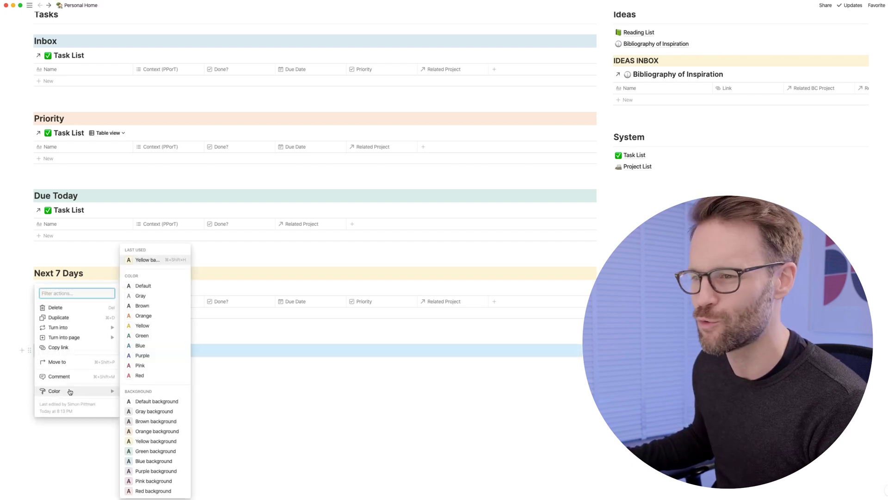
pyautogui.click(153, 471)
# Insert a linked database under the Need Review heading, using the Project List from Personal Home as its source.
pyautogui.click(126, 371)
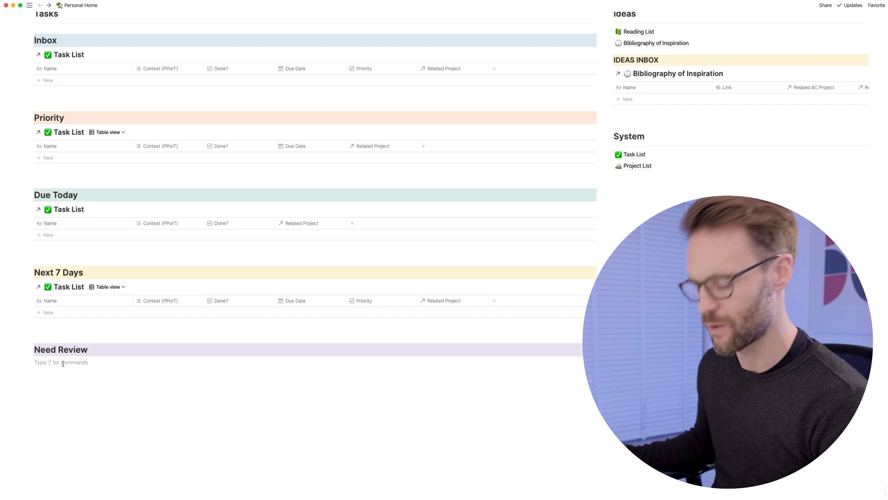
pyautogui.write('/createlinked')
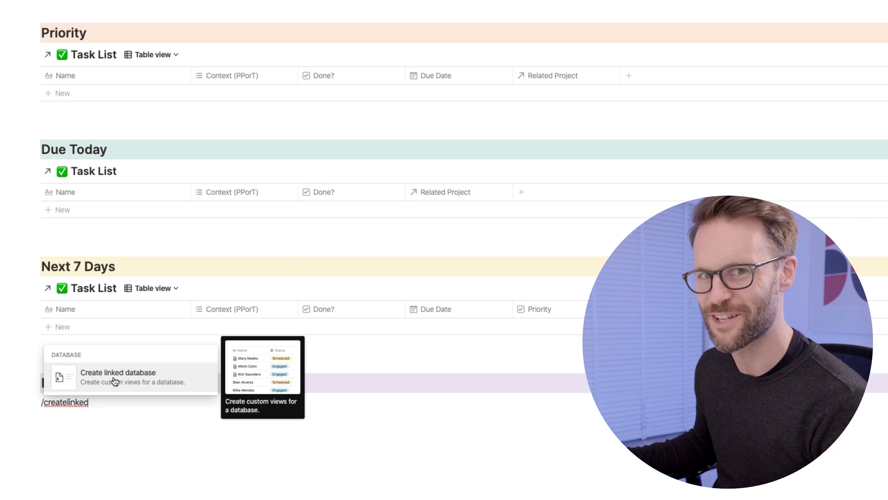
pyautogui.click(114, 380)
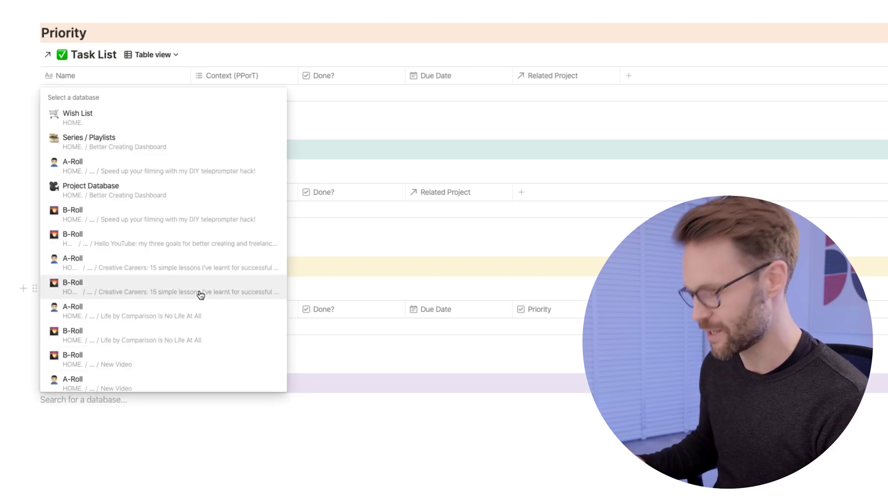
pyautogui.write('pro')
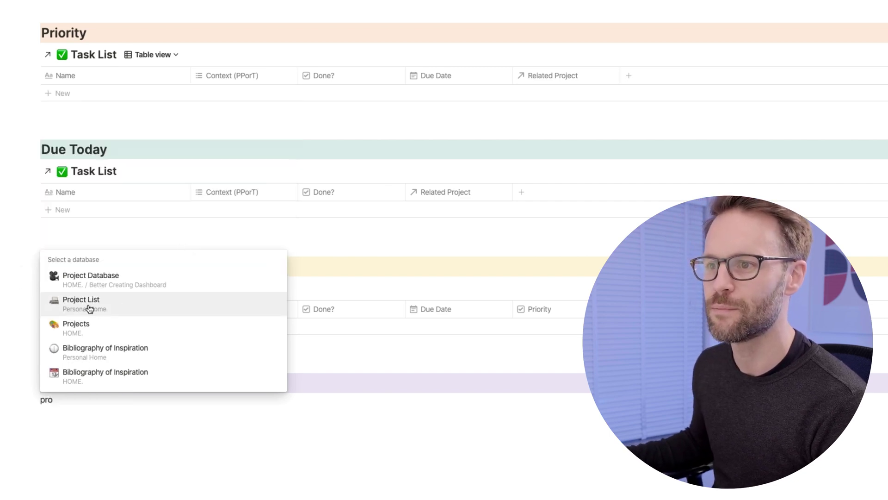
pyautogui.click(90, 309)
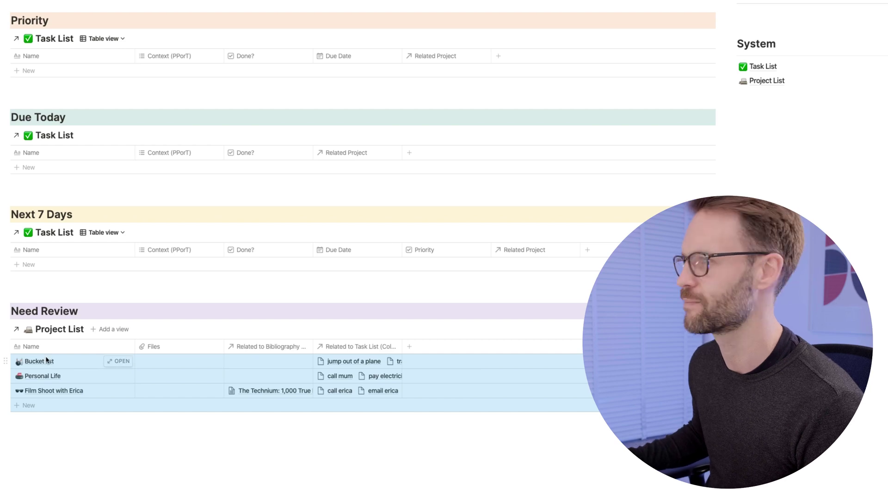
# Open the Project List database and add a new column of the Date property type.
pyautogui.click(776, 81)
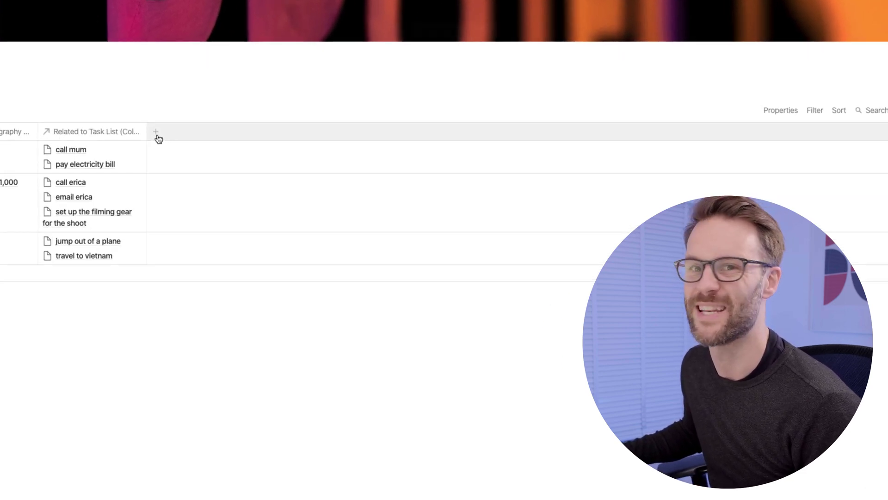
pyautogui.click(133, 129)
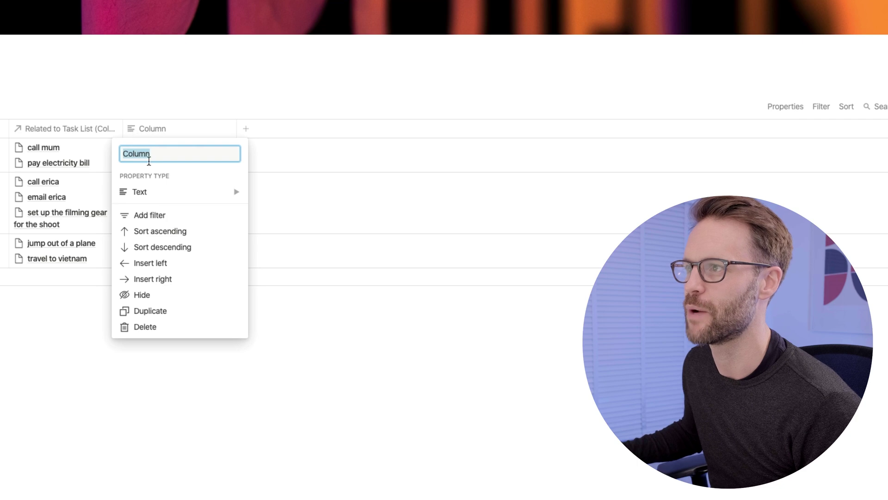
pyautogui.moveTo(158, 198)
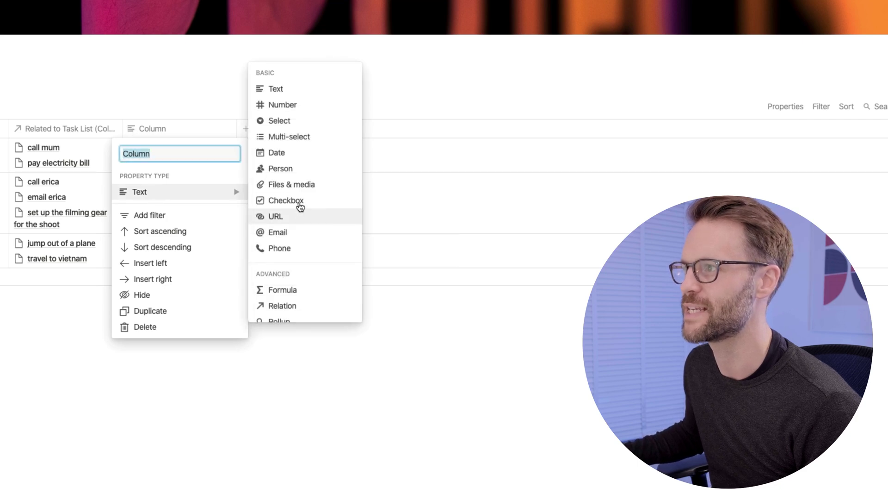
pyautogui.click(278, 152)
# Name the new date column "Last Review".
pyautogui.click(159, 130)
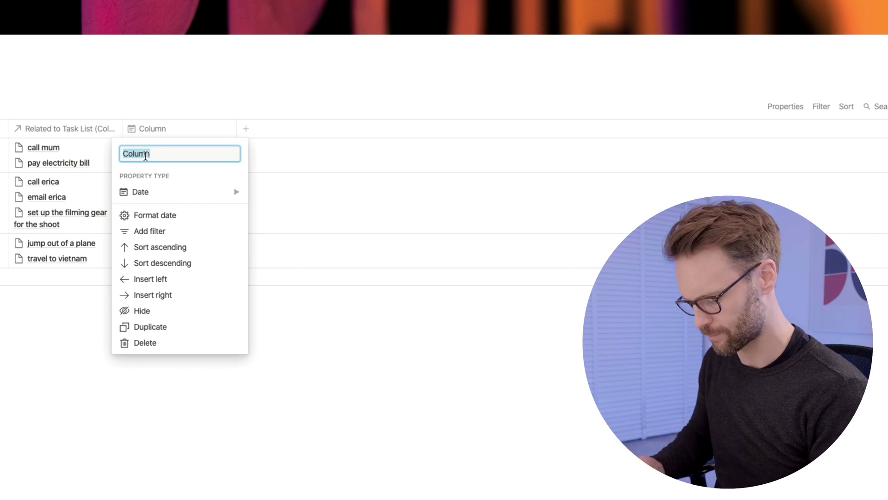
pyautogui.write('LAst Review')
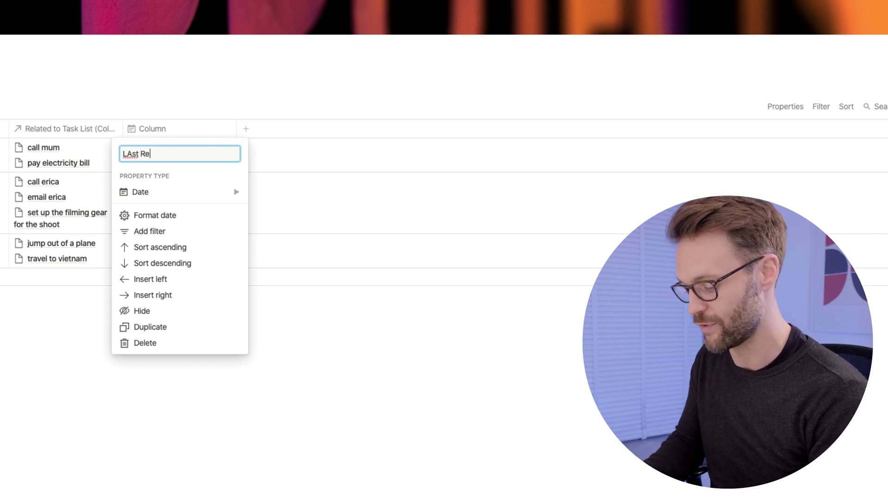
pyautogui.press('Left')
pyautogui.press('Left')
pyautogui.press('Left')
pyautogui.press('Left')
pyautogui.press('Left')
pyautogui.press('Left')
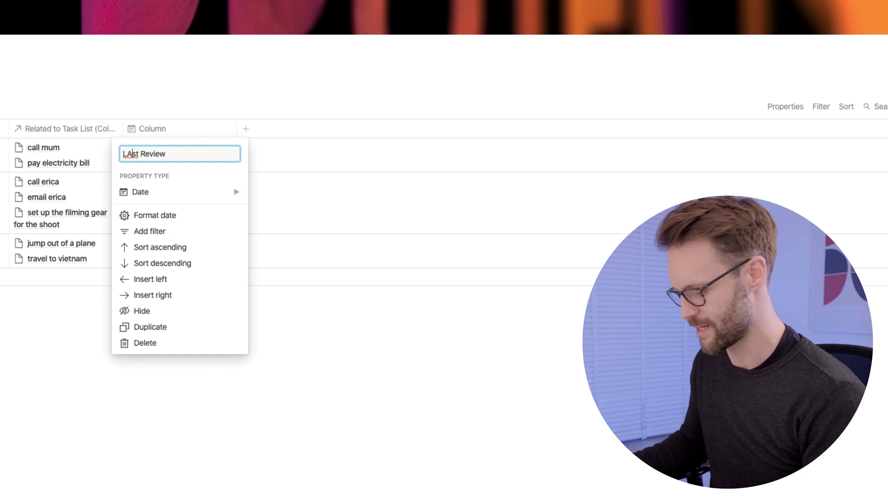
pyautogui.press('BackSpace')
pyautogui.write('a')
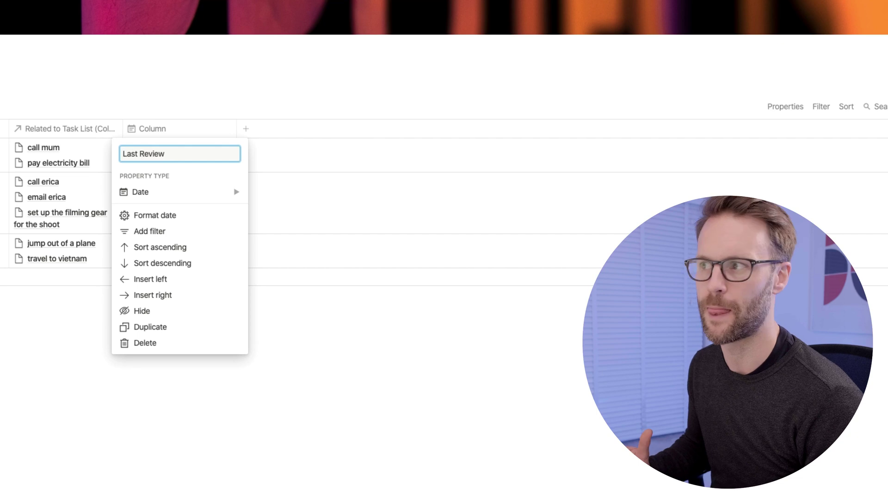
# Add a new column of the Formula property type after Last Review and name it "Toady".
pyautogui.press('Return')
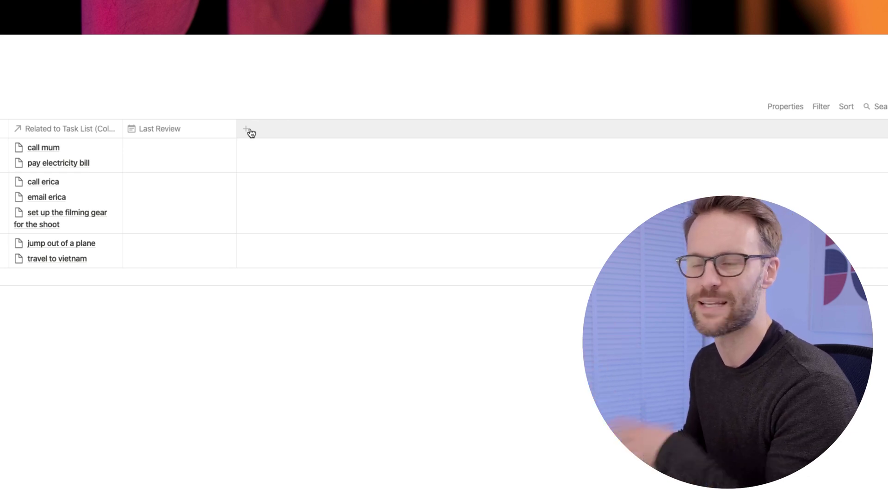
pyautogui.click(250, 133)
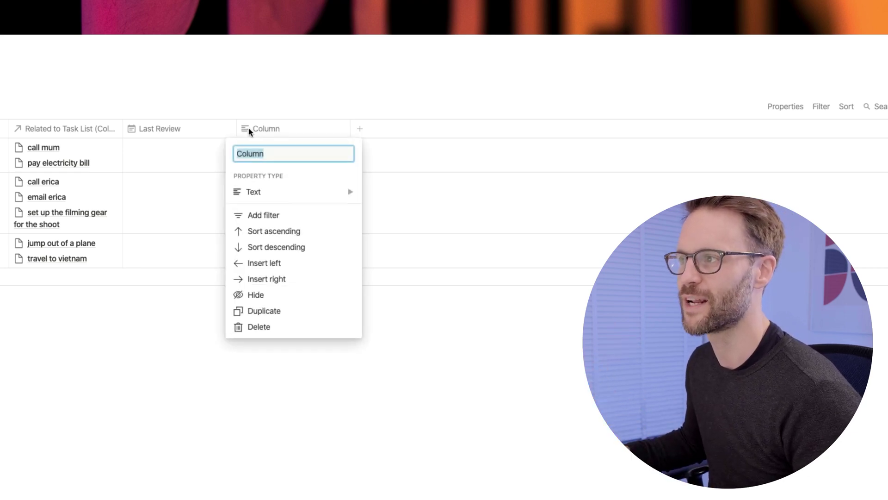
pyautogui.moveTo(319, 196)
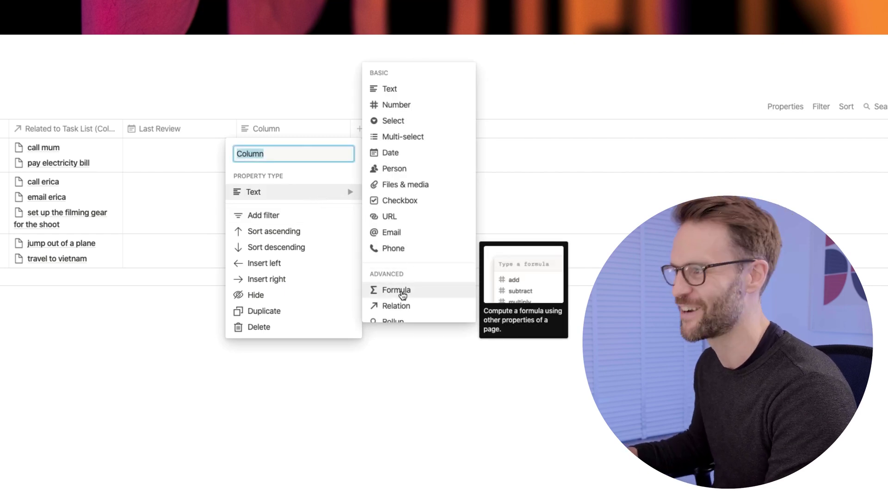
pyautogui.click(400, 291)
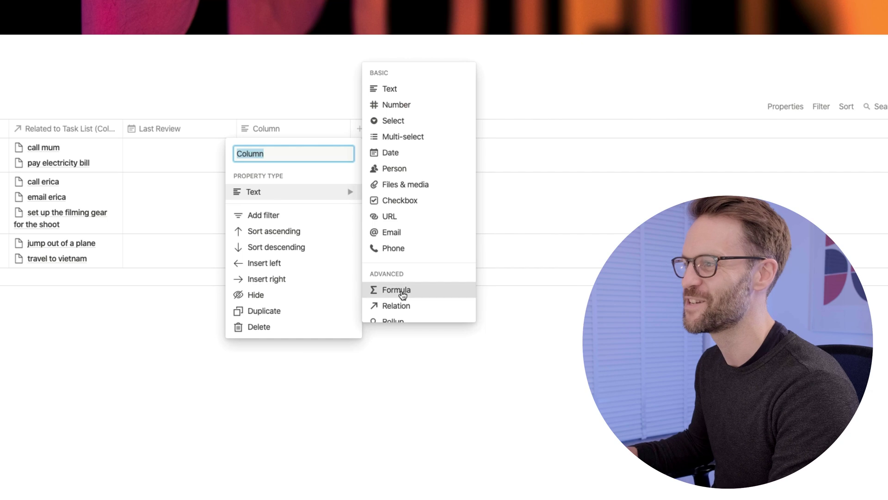
pyautogui.click(273, 129)
pyautogui.write('Toady')
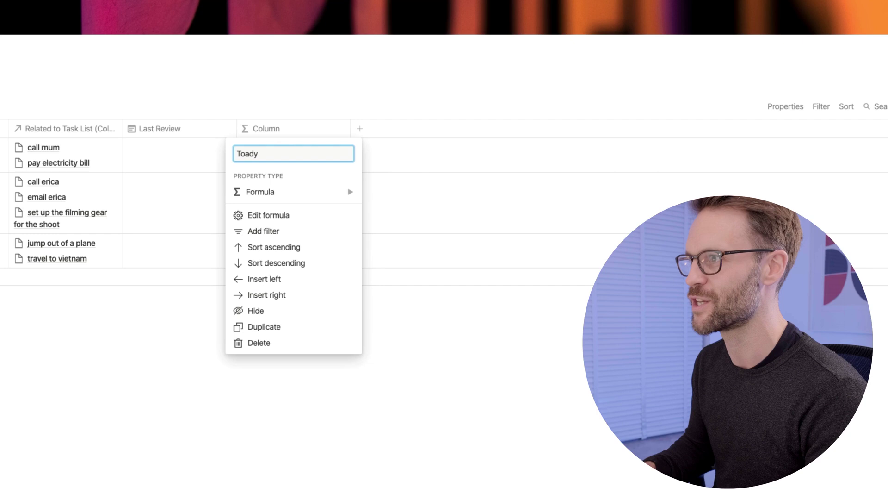
pyautogui.press('Return')
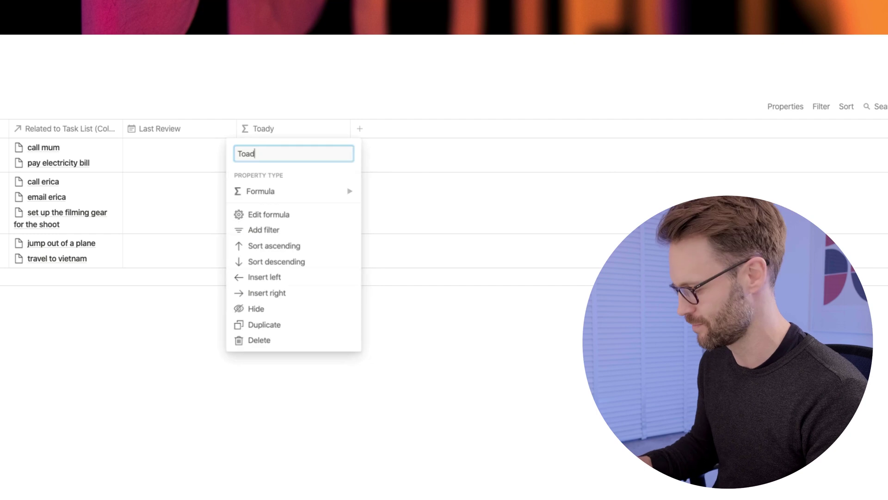
# Correct the name of the new formula column to "Today".
pyautogui.click(274, 131)
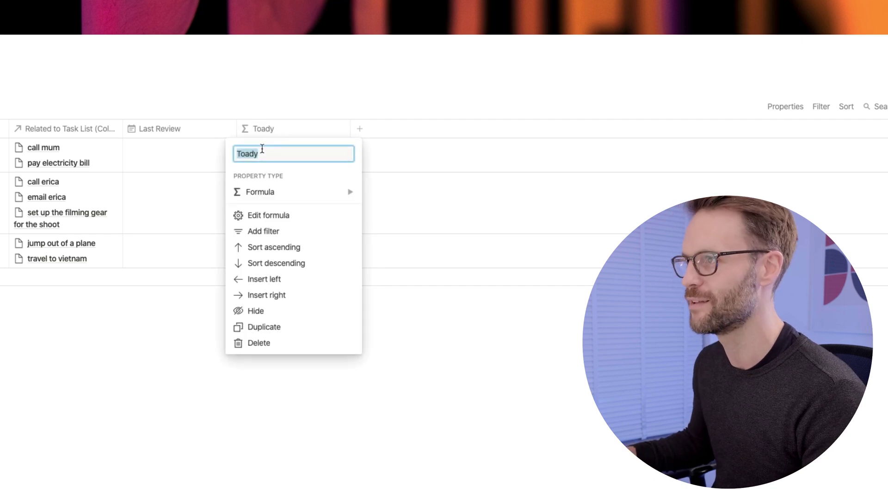
pyautogui.click(254, 153)
pyautogui.press('BackSpace')
pyautogui.press('BackSpace')
pyautogui.press('BackSpace')
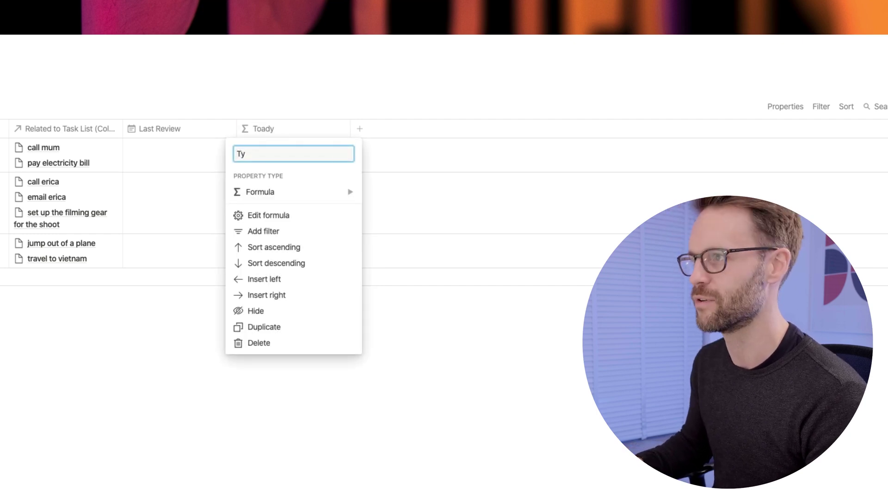
pyautogui.write('o')
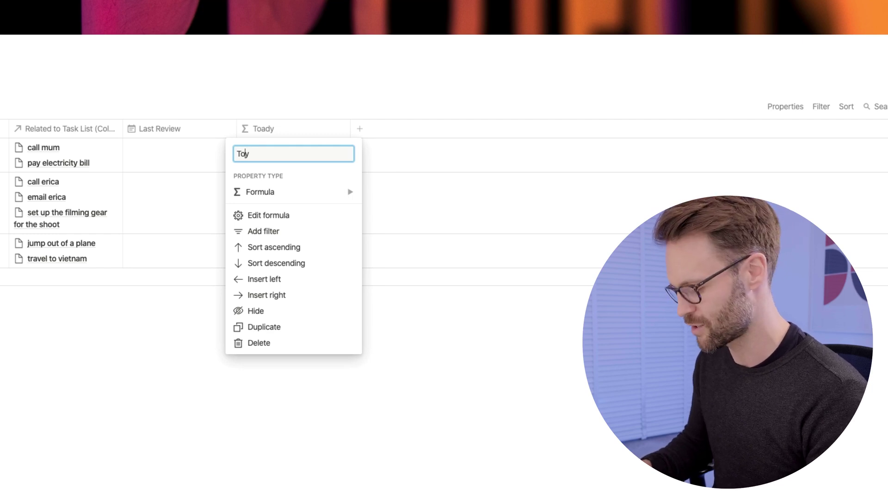
pyautogui.write('da')
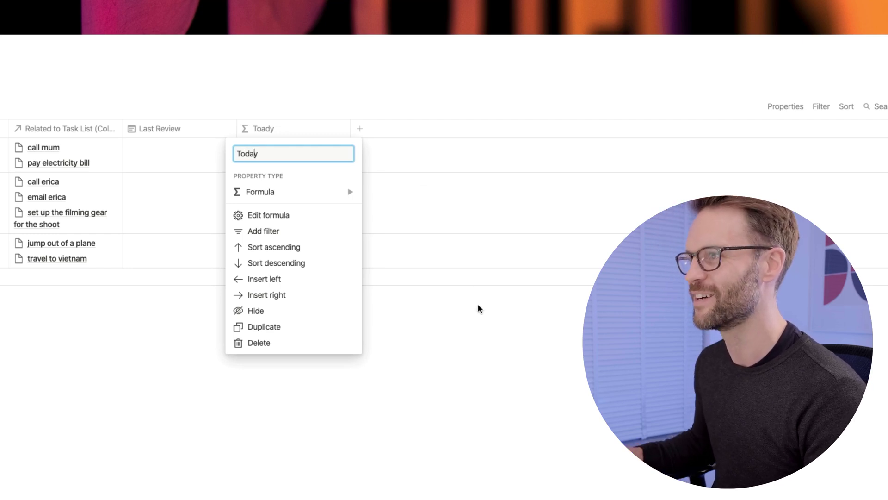
pyautogui.press('Return')
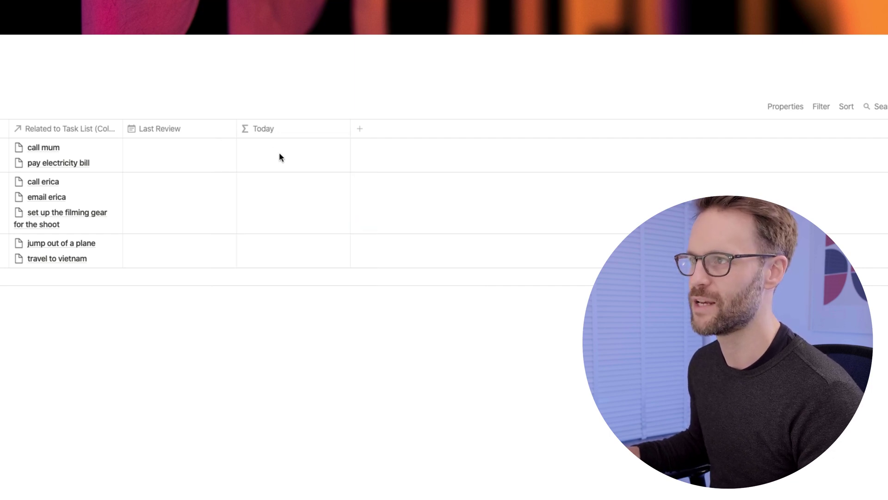
# Set the formula of the Today column to now().
pyautogui.click(279, 156)
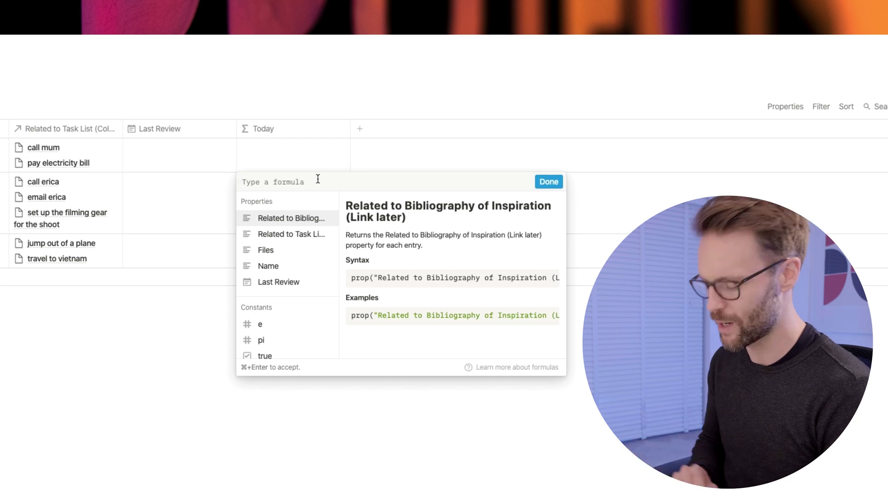
pyautogui.write('no')
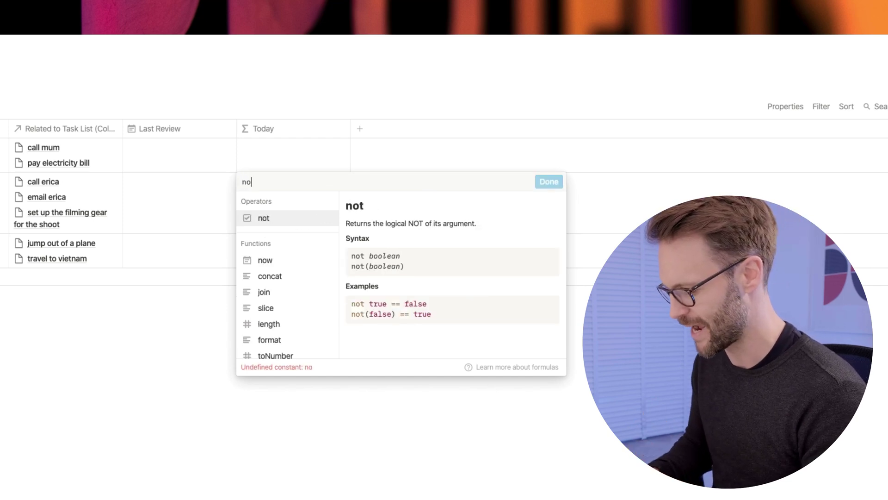
pyautogui.write('w(')
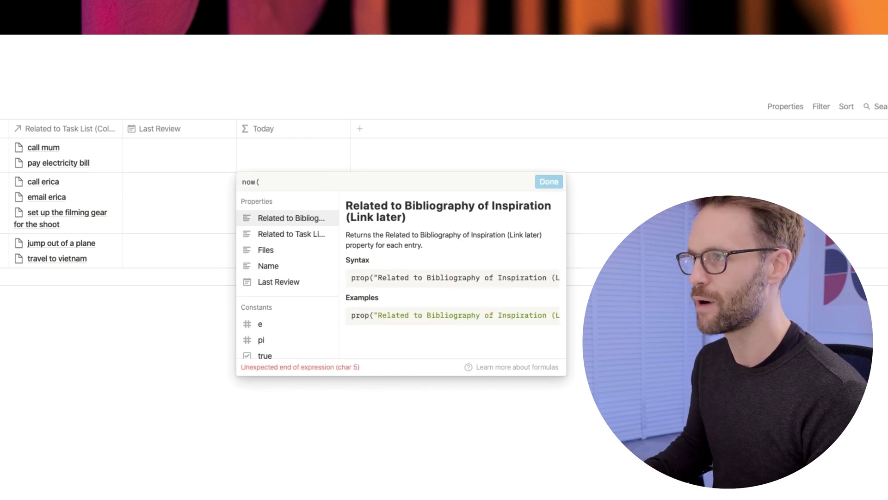
pyautogui.write(')')
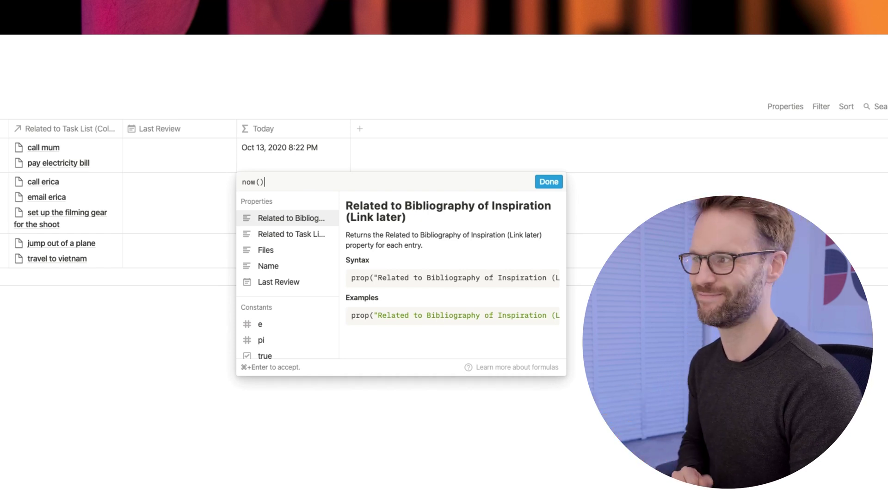
pyautogui.click(556, 185)
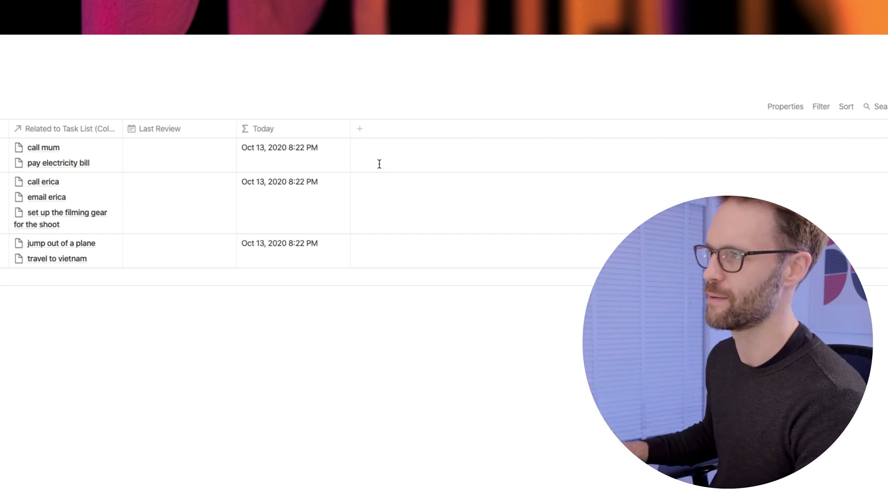
# Add a column named "Review Frequency" after Today and set its property type to Number.
pyautogui.click(362, 132)
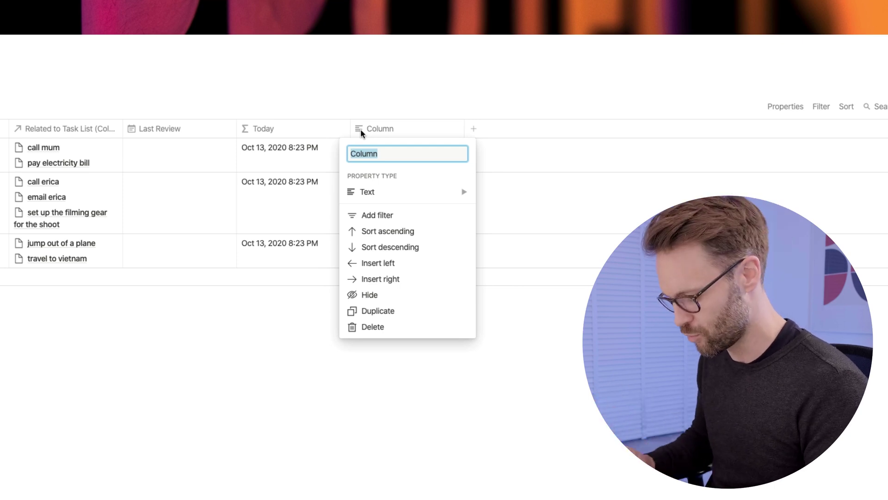
pyautogui.write('Review')
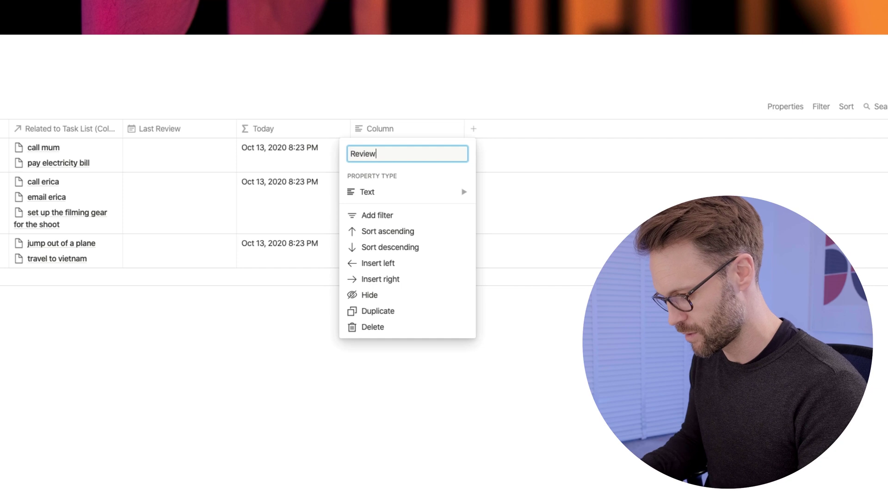
pyautogui.write(' Frequency')
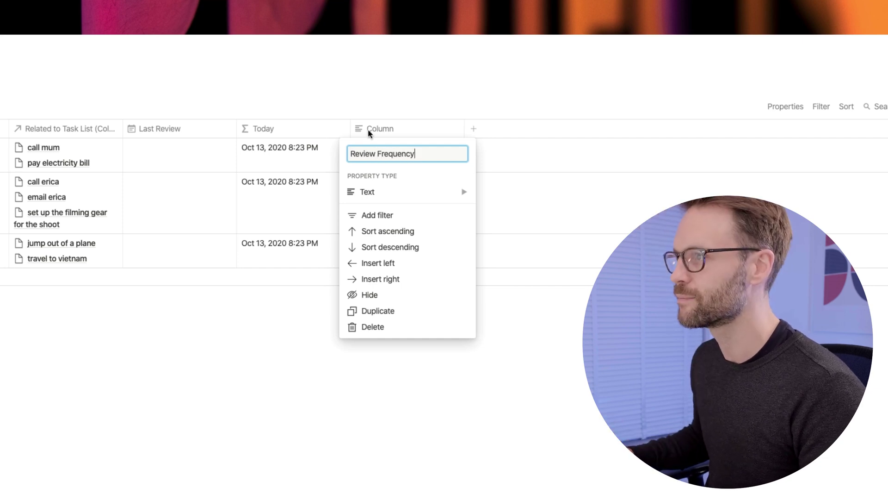
pyautogui.press('Return')
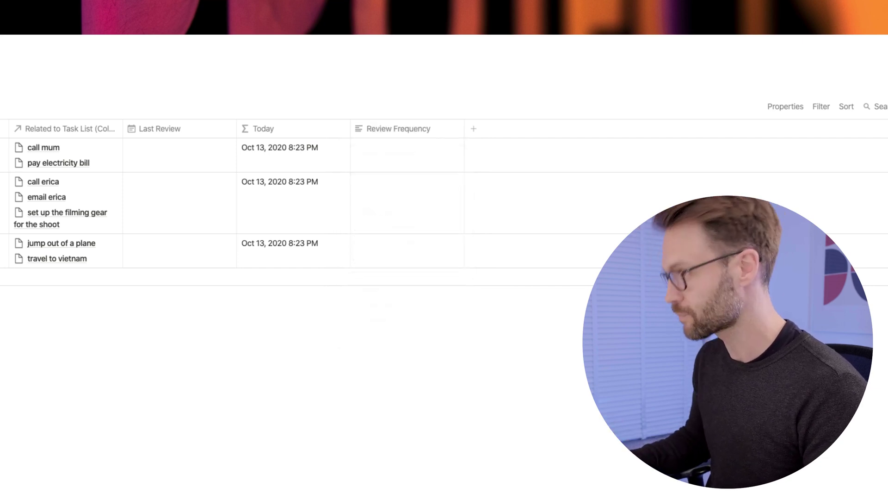
pyautogui.click(371, 130)
pyautogui.click(428, 193)
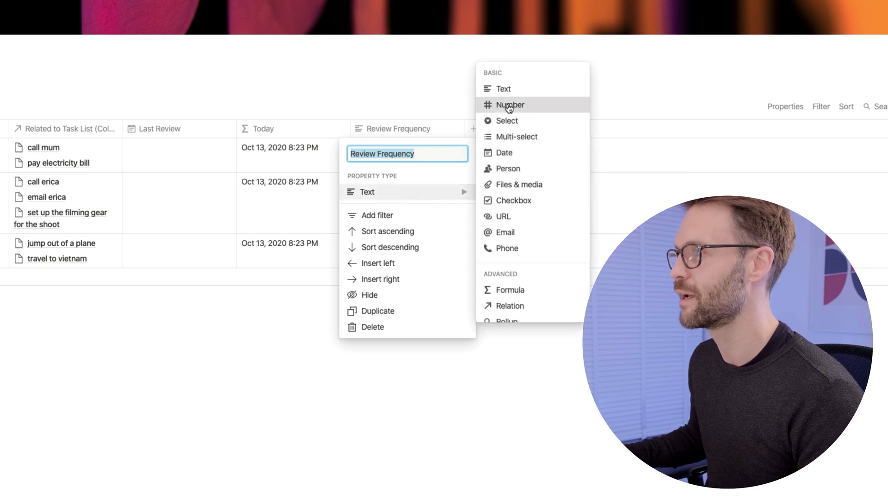
pyautogui.click(511, 104)
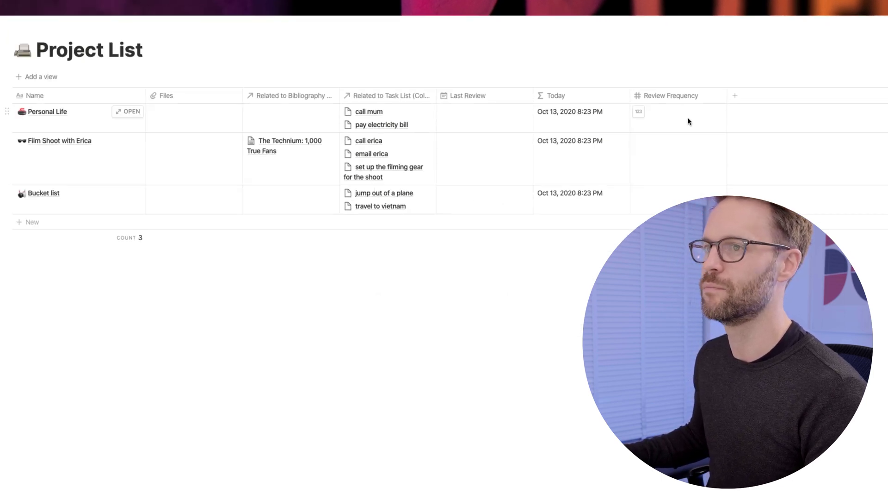
# Set the Review Frequency to 7 for Personal Life, 3 for the film shoot project and 20 for Bucket list.
pyautogui.click(688, 121)
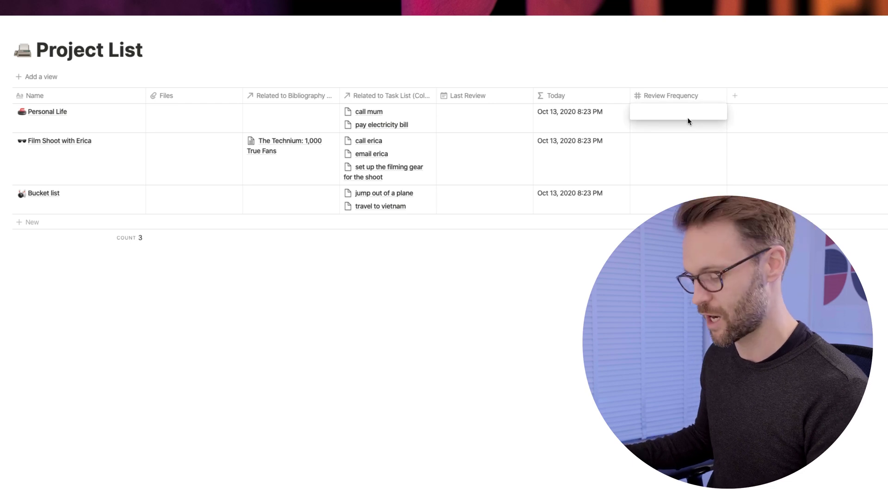
pyautogui.write('7')
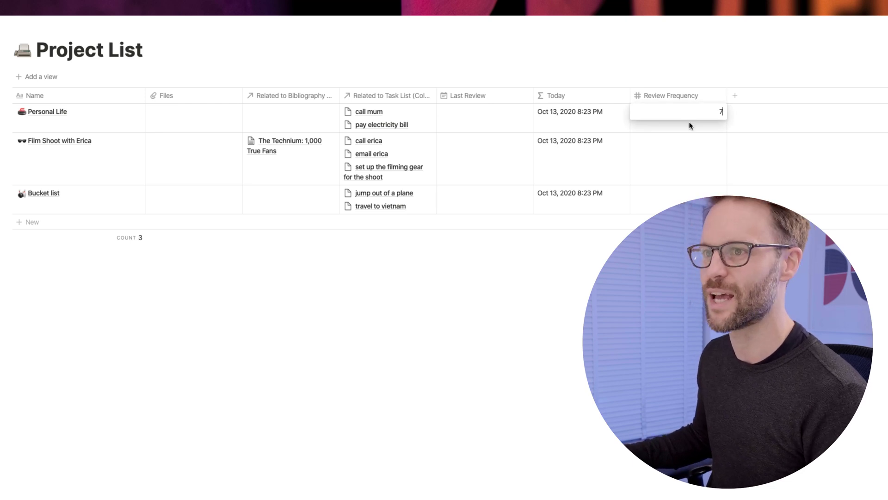
pyautogui.press('Return')
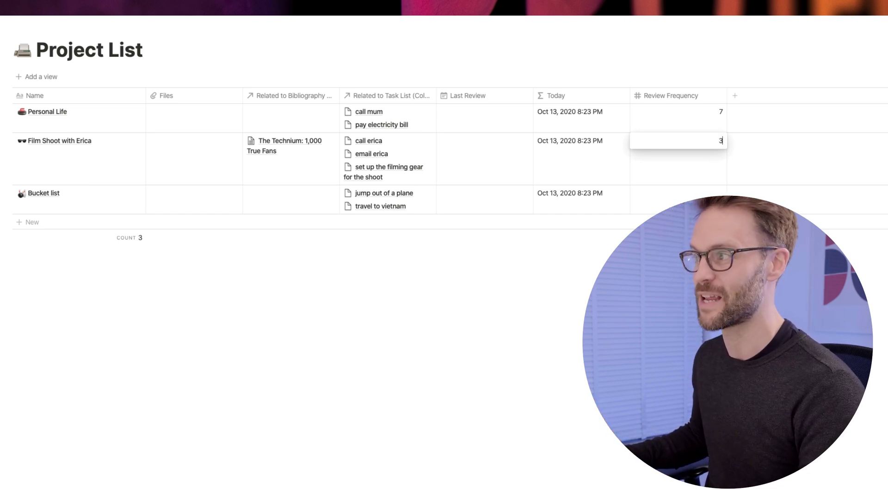
pyautogui.press('Return')
pyautogui.click(678, 193)
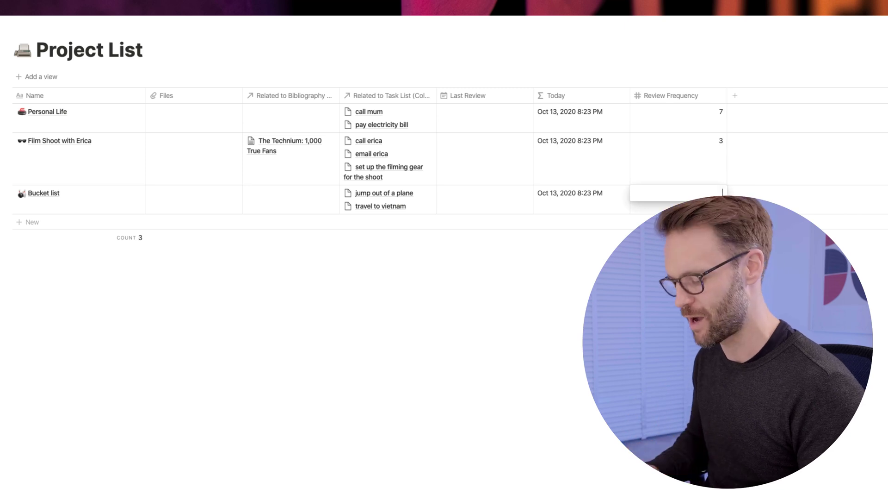
pyautogui.write('20')
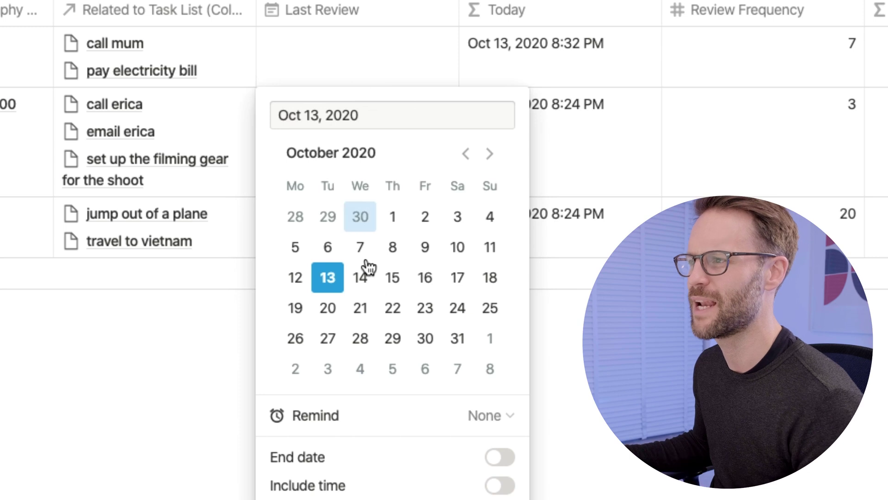
# Set the Last Review date of the Personal Life and film shoot projects to Oct 5, 2020.
pyautogui.click(297, 250)
pyautogui.press('Escape')
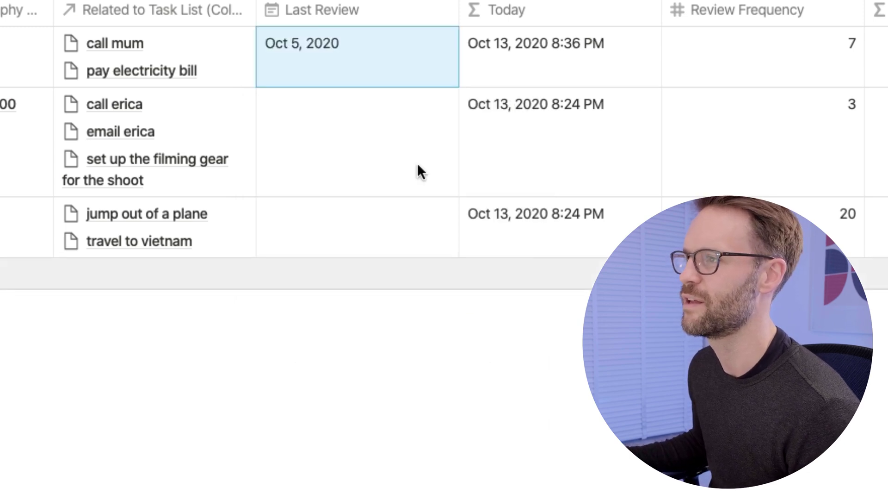
pyautogui.click(333, 160)
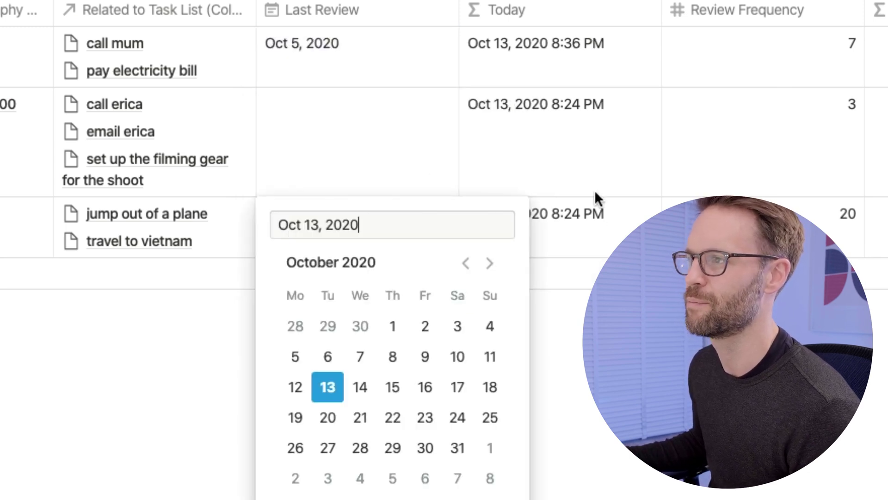
pyautogui.click(299, 365)
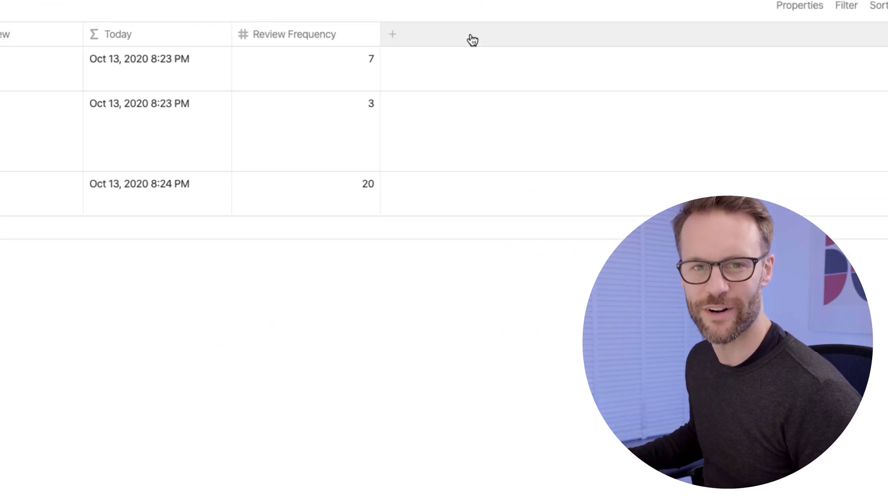
# Add a column named "Next Review" after Review Frequency and set its property type to Formula.
pyautogui.click(392, 34)
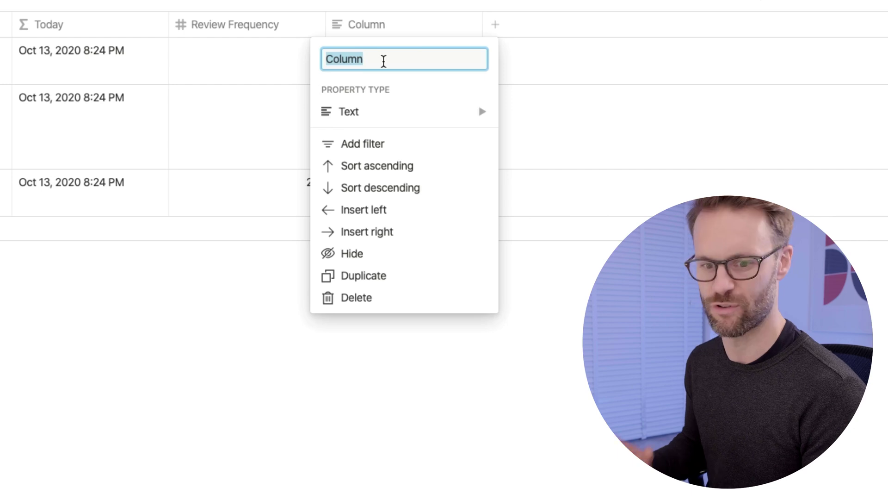
pyautogui.write('Next Review')
pyautogui.moveTo(377, 113)
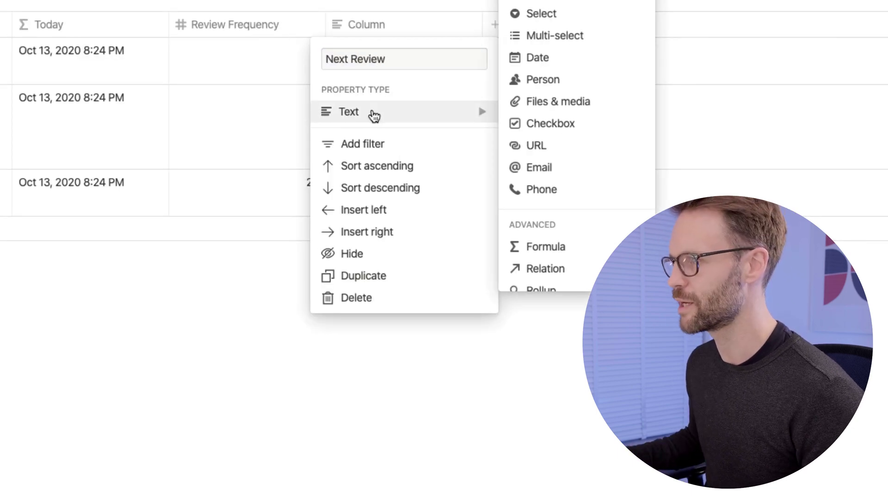
pyautogui.click(562, 255)
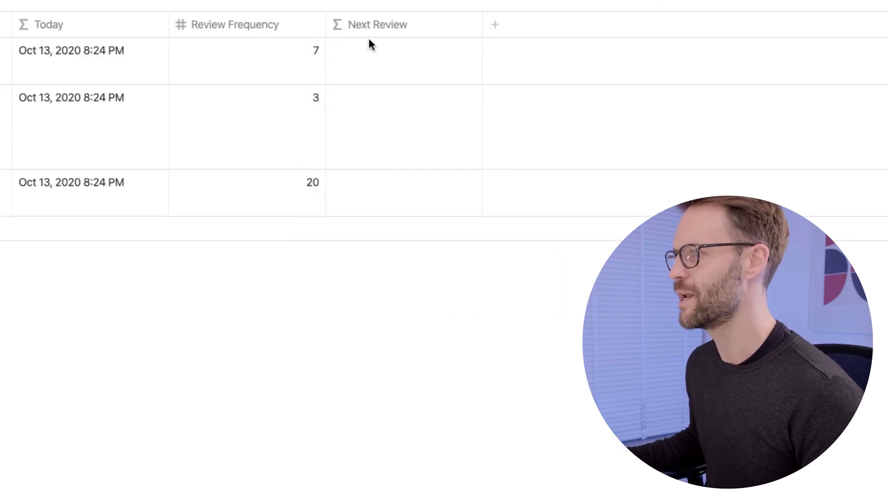
# Begin the Next Review formula with the dateAdd function, using Last Review as the date and Review Frequency as the amount.
pyautogui.click(385, 58)
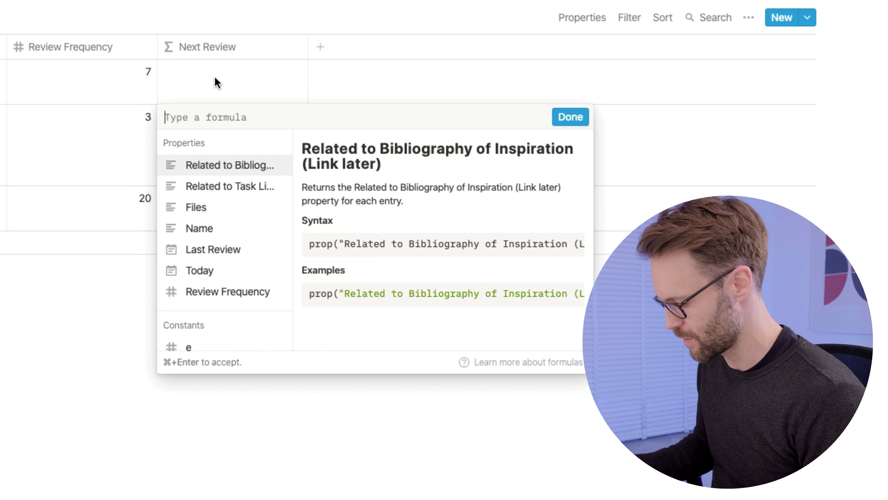
pyautogui.write('date')
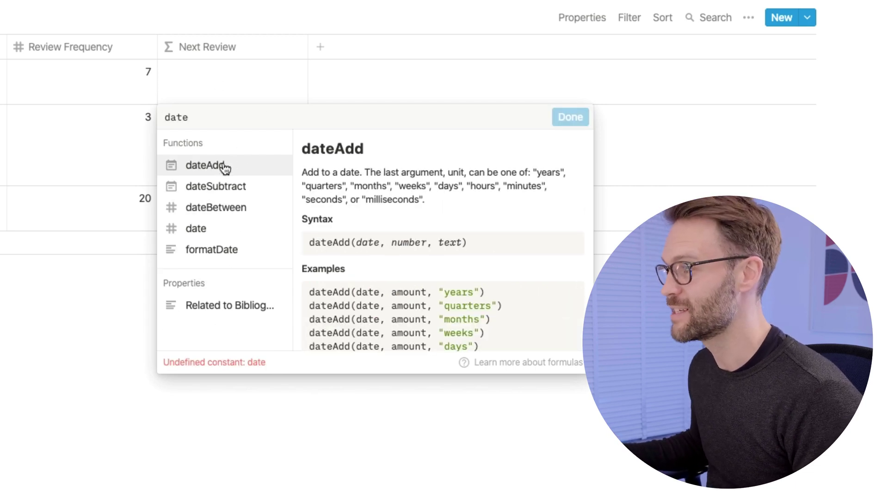
pyautogui.click(225, 167)
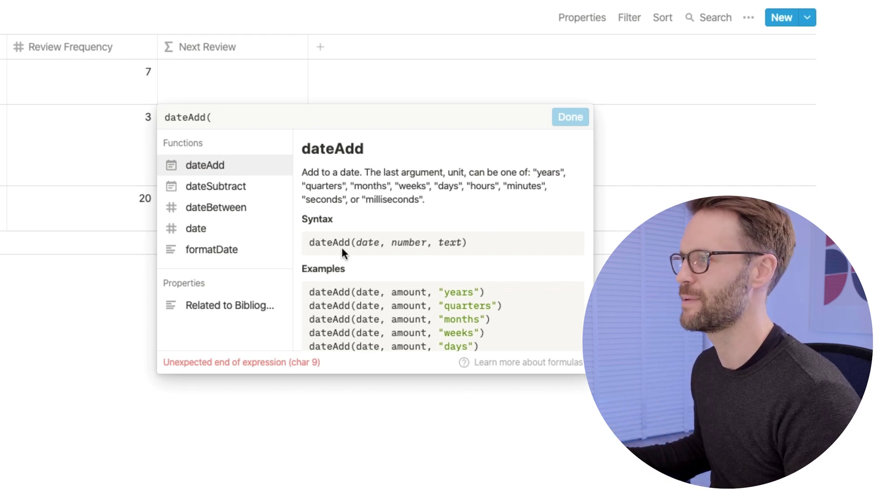
pyautogui.click(249, 116)
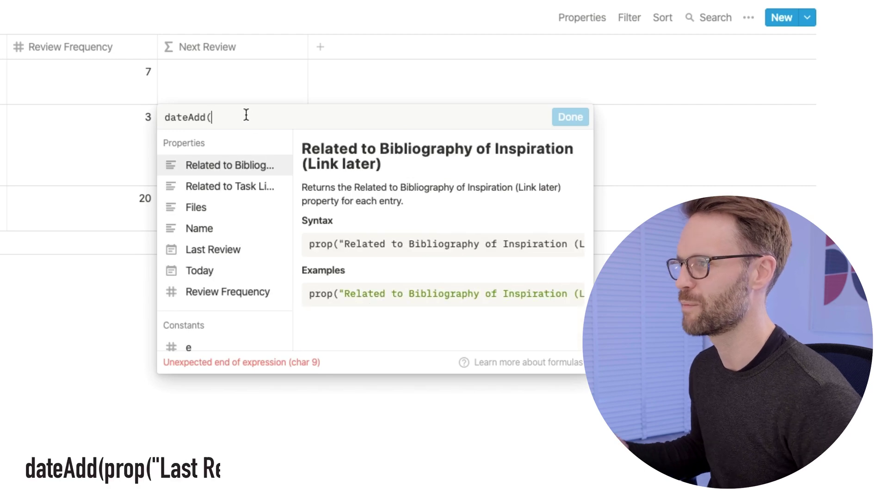
pyautogui.click(239, 254)
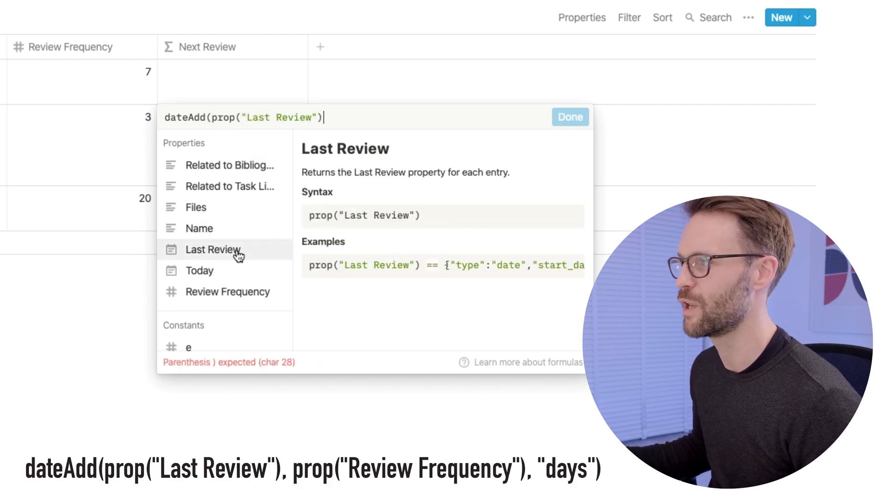
pyautogui.write(',')
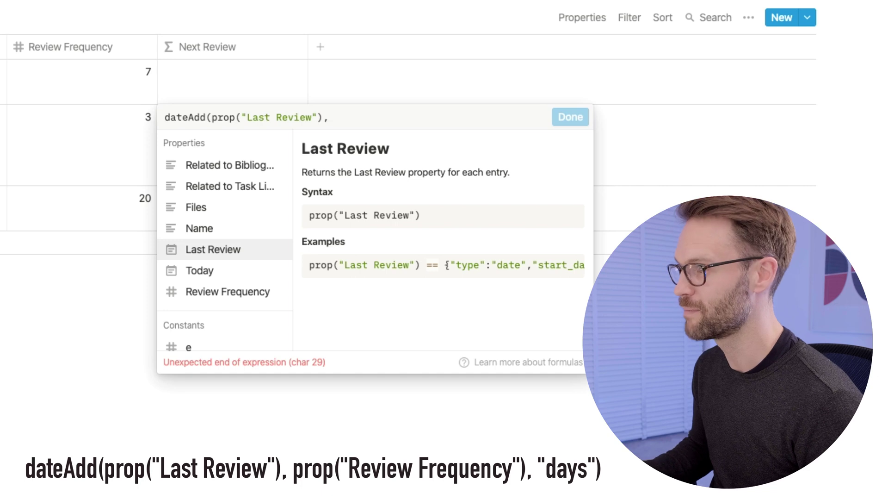
pyautogui.click(229, 297)
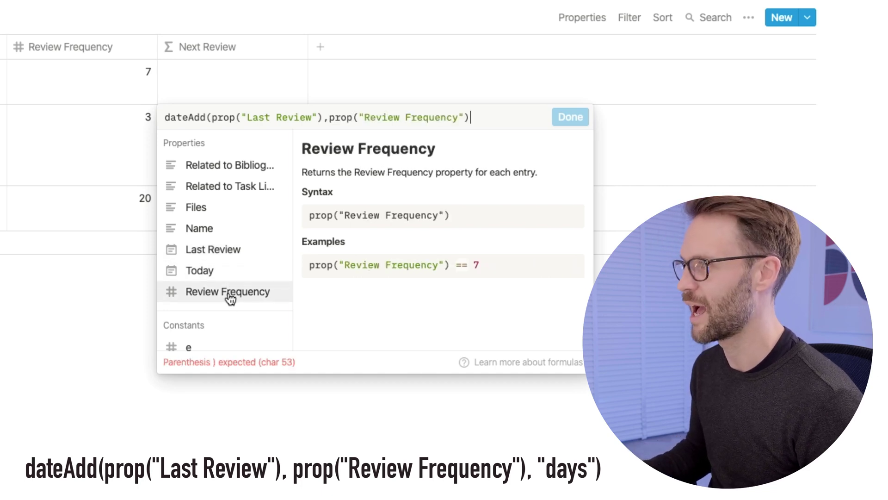
# Complete the Next Review formula with "days" as the comma-separated unit and a closing parenthesis, and accept it.
pyautogui.write('"')
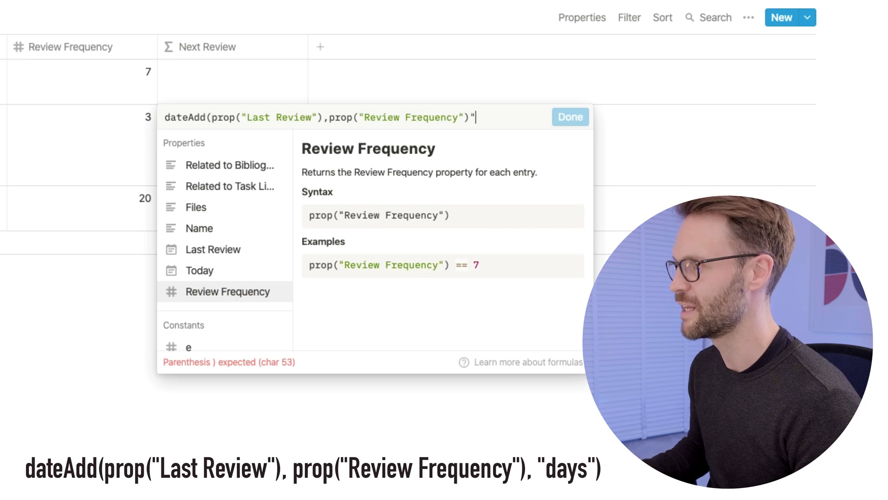
pyautogui.write('days')
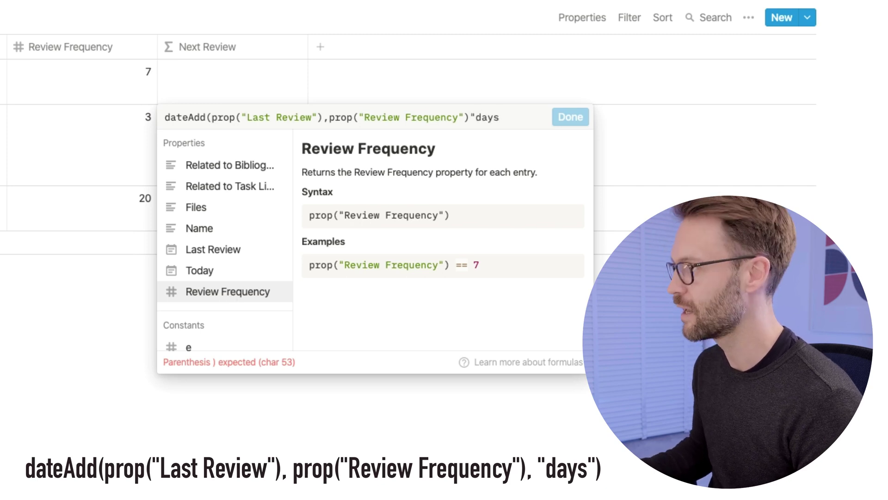
pyautogui.write('"')
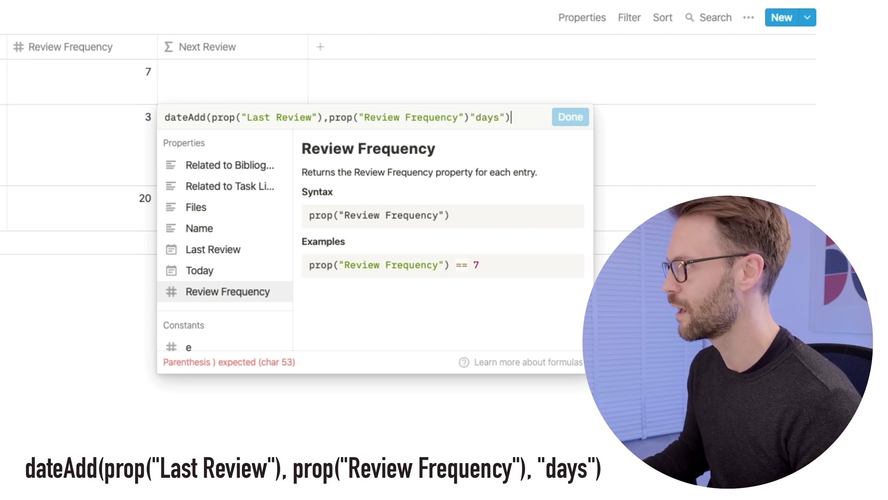
pyautogui.press('Left')
pyautogui.press('Left')
pyautogui.press('Left')
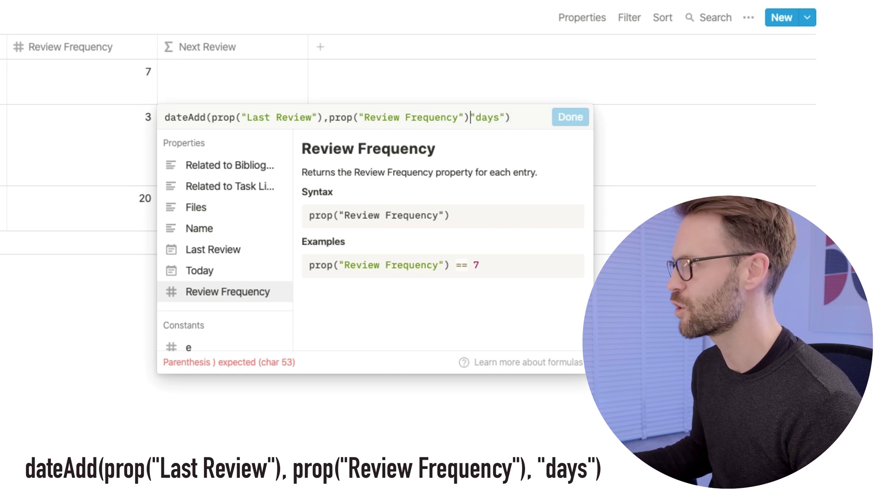
pyautogui.write(',')
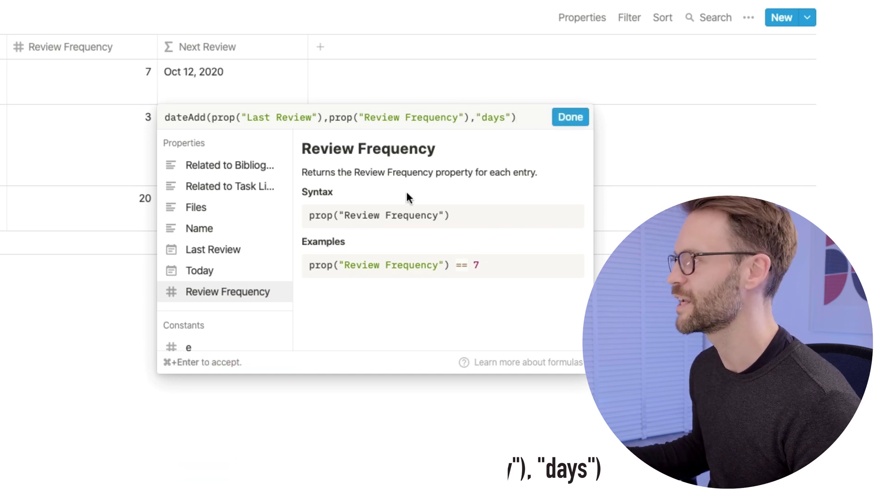
pyautogui.click(566, 119)
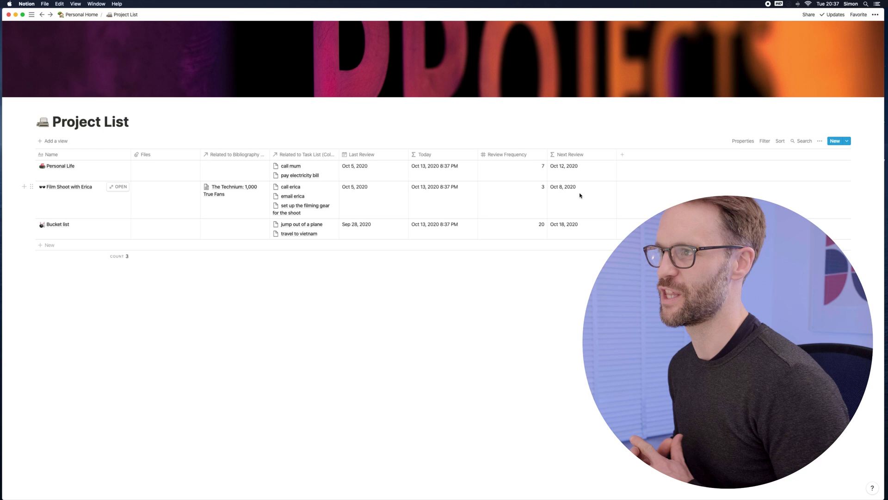
# Add a column named "Review Overdue" after Next Review and set its property type to Formula.
pyautogui.click(622, 154)
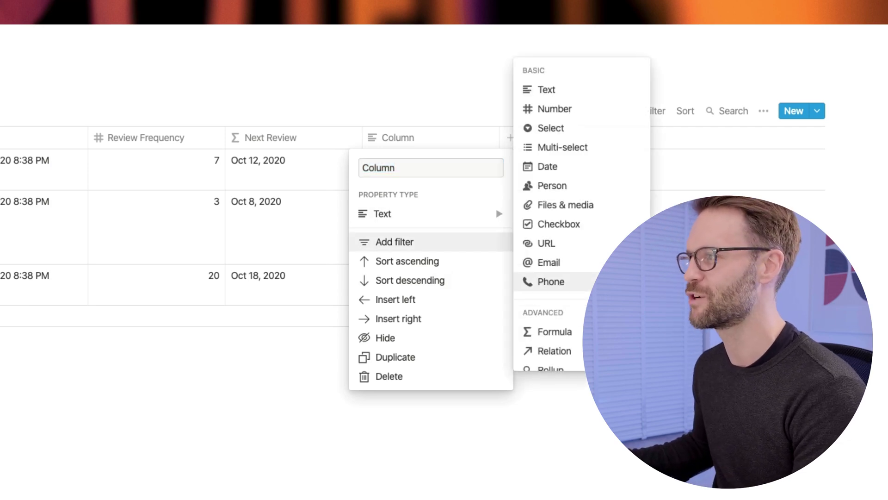
pyautogui.moveTo(478, 221)
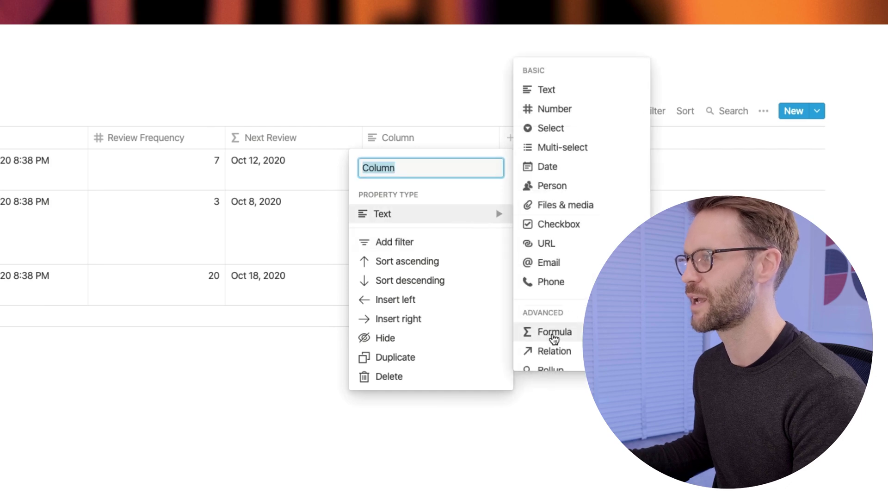
pyautogui.click(574, 329)
pyautogui.click(427, 144)
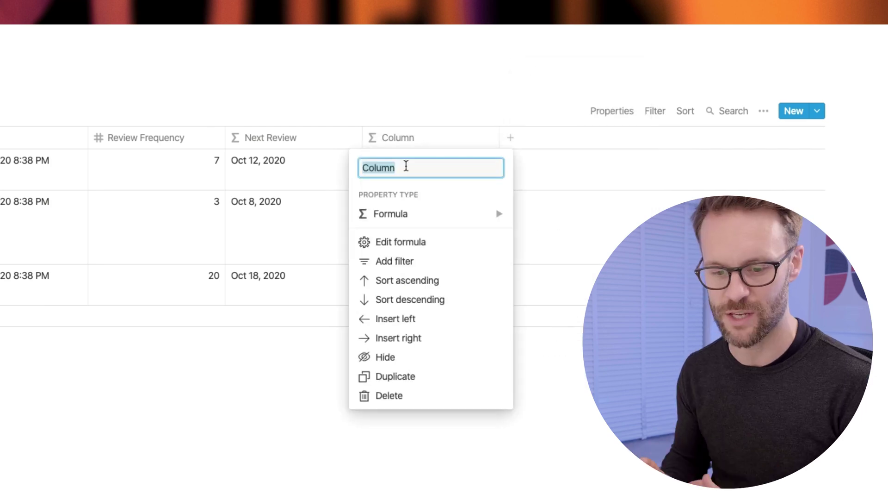
pyautogui.write('Review')
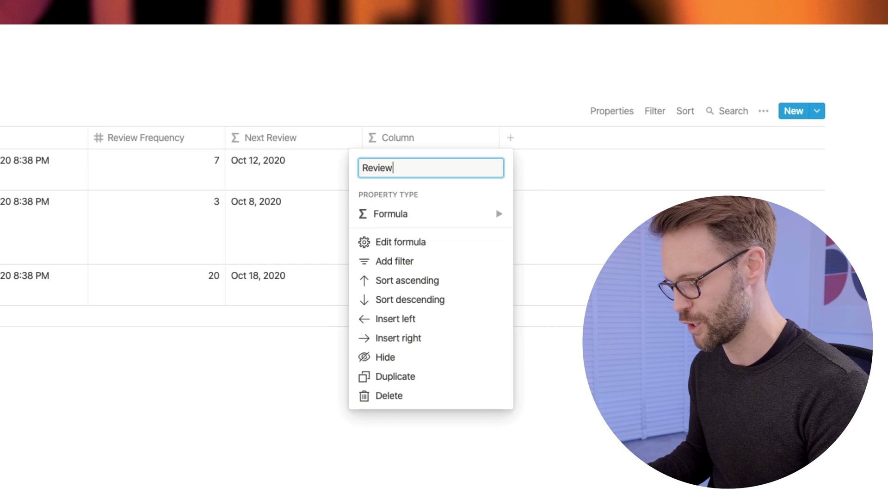
pyautogui.write(' Overdue')
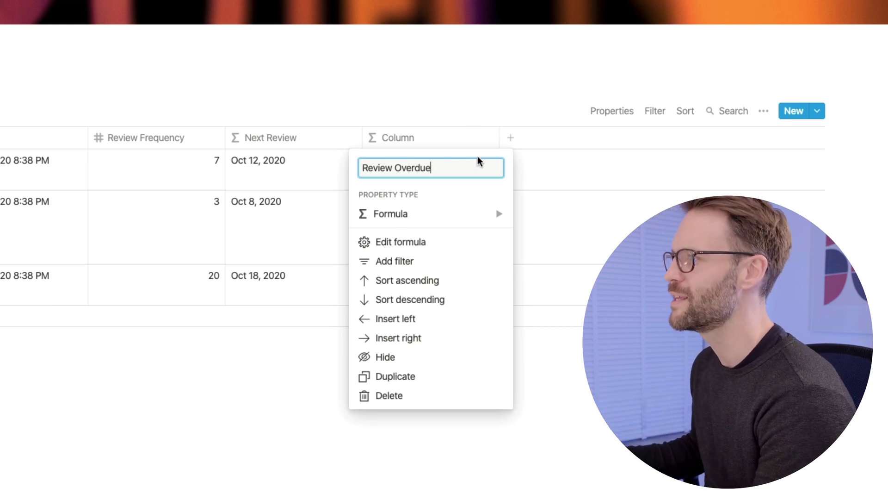
pyautogui.click(512, 194)
# Set the Review Overdue formula to prop("Next Review")<prop("Today") and accept it.
pyautogui.click(440, 173)
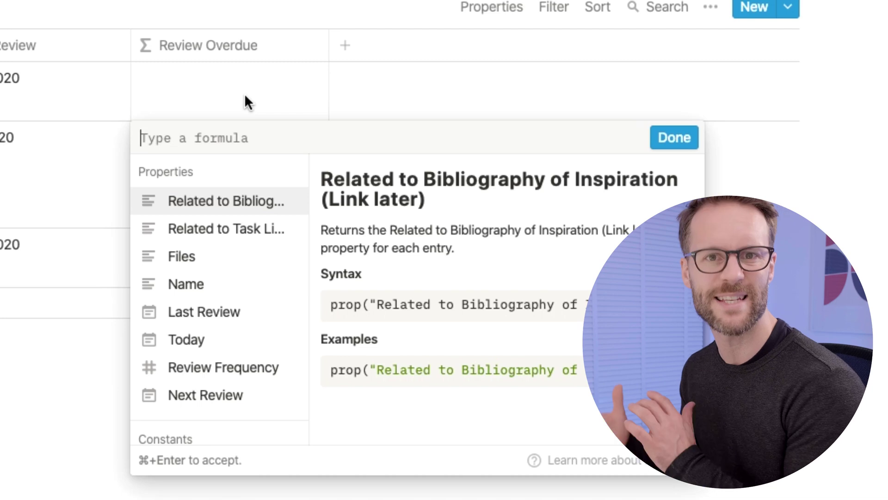
pyautogui.write('prop')
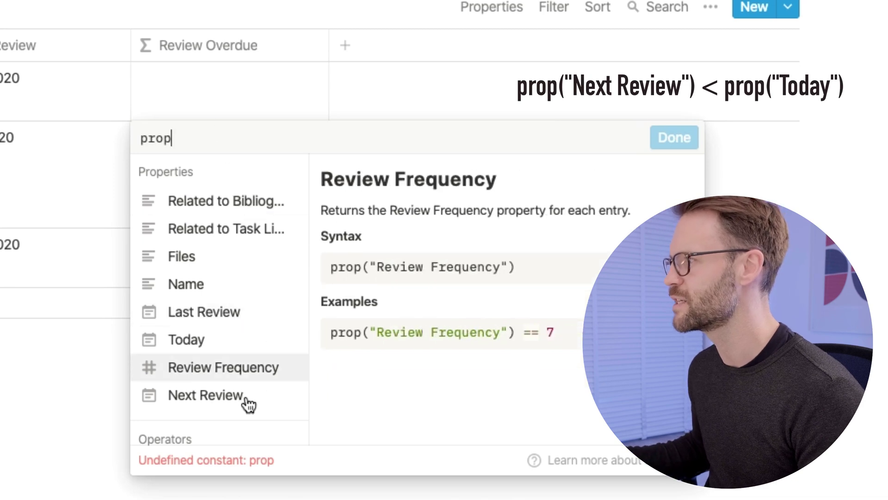
pyautogui.click(227, 400)
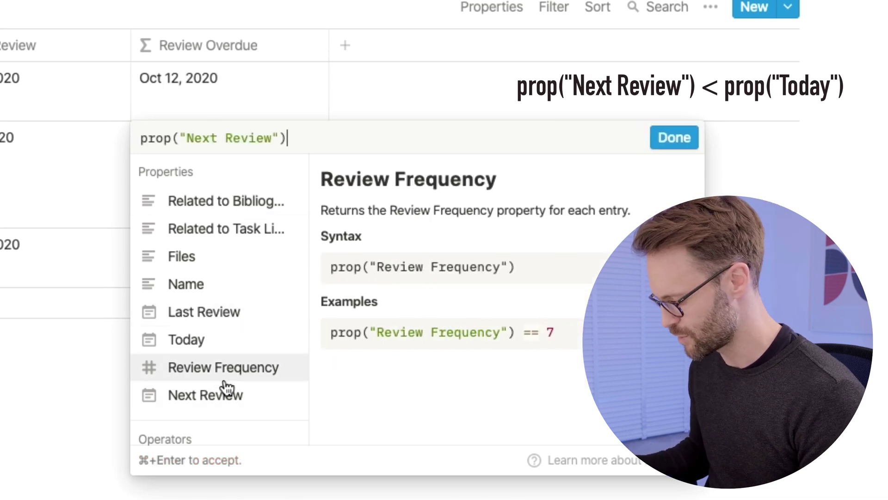
pyautogui.write('<')
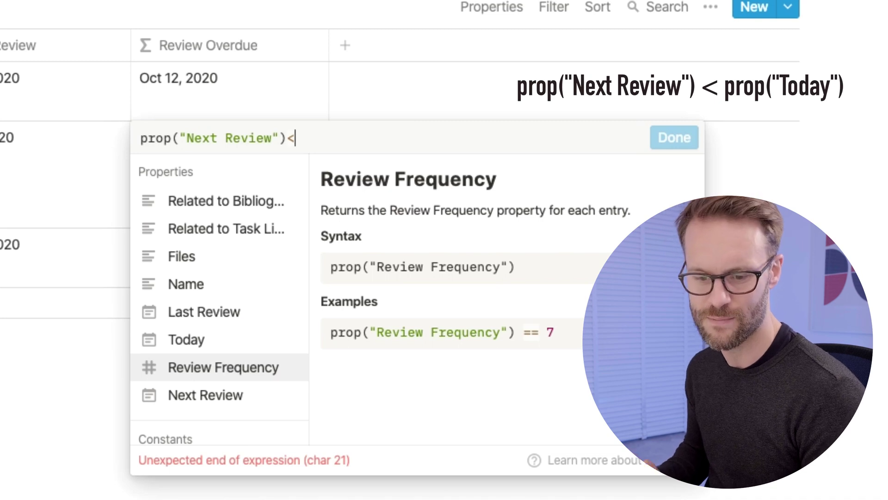
pyautogui.write('pro')
pyautogui.press('BackSpace')
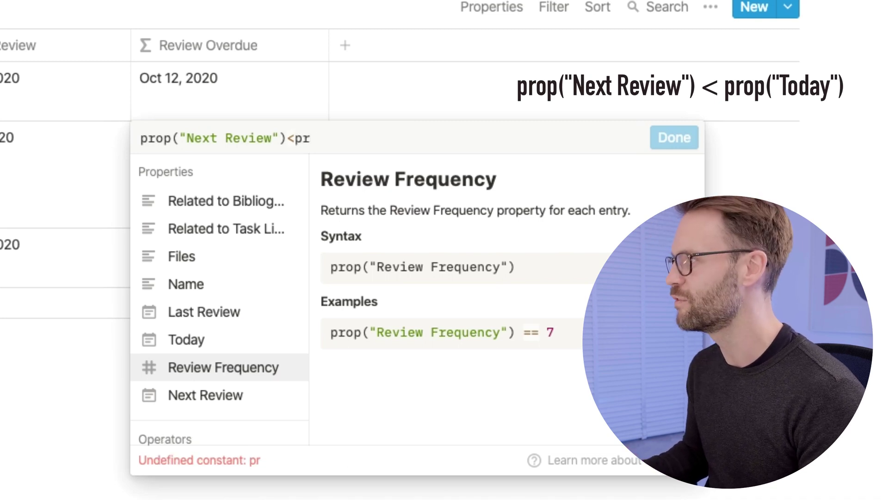
pyautogui.write('op')
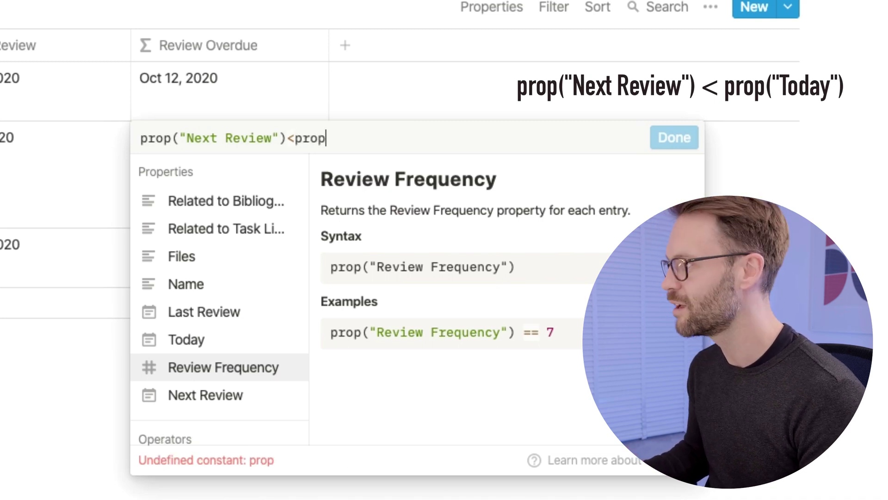
pyautogui.click(190, 343)
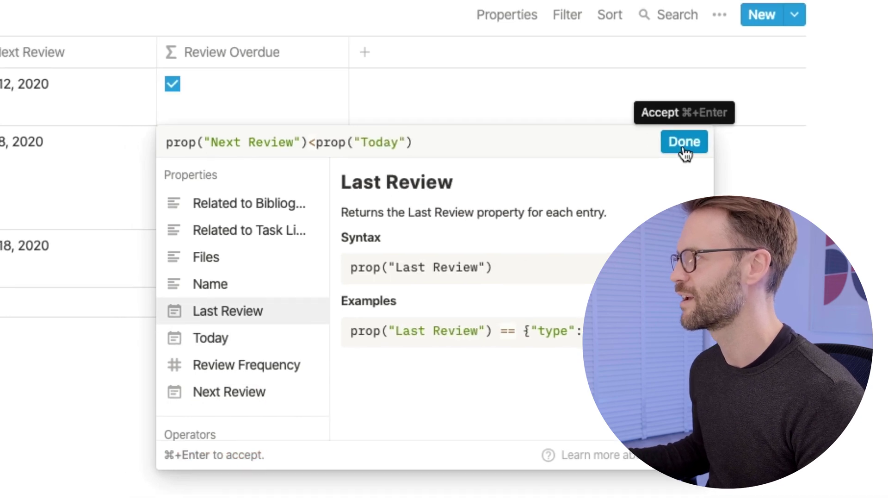
pyautogui.click(674, 137)
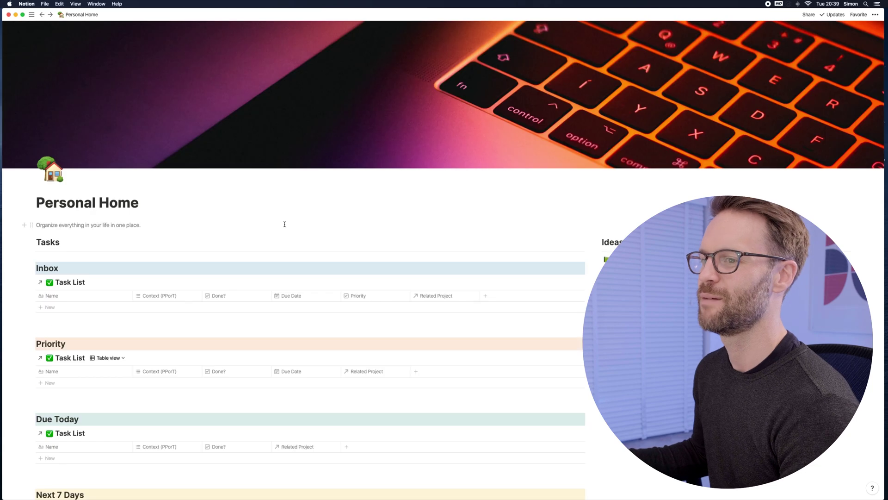
# Filter the Project List under Need Review on Personal Home to show only projects where Review Overdue is checked.
pyautogui.scroll(-8, 285, 223)
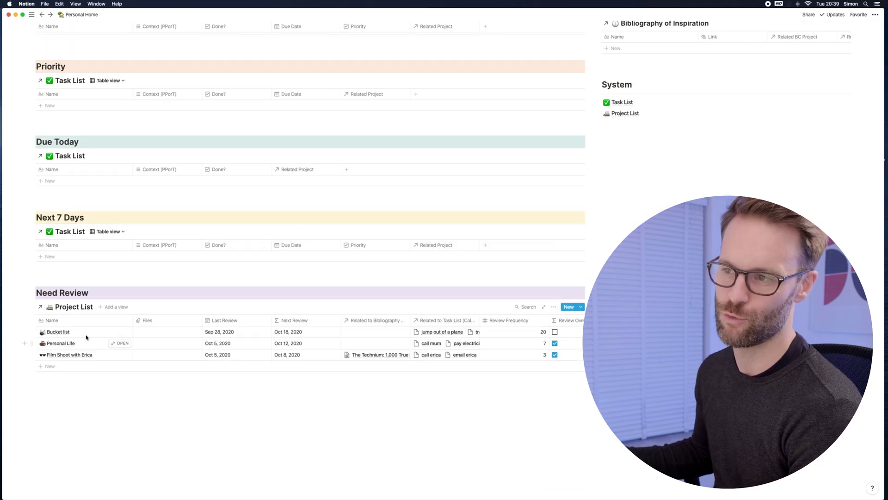
pyautogui.scroll(-1, 93, 333)
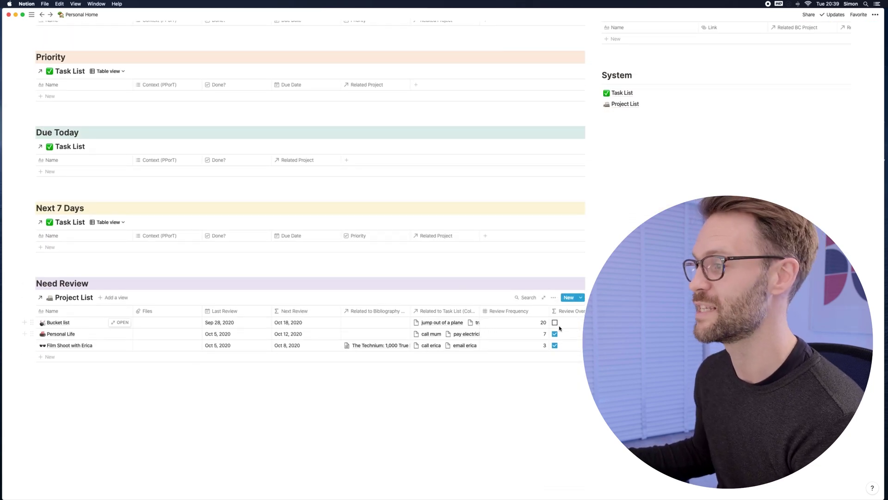
pyautogui.hscroll(5, 560, 328)
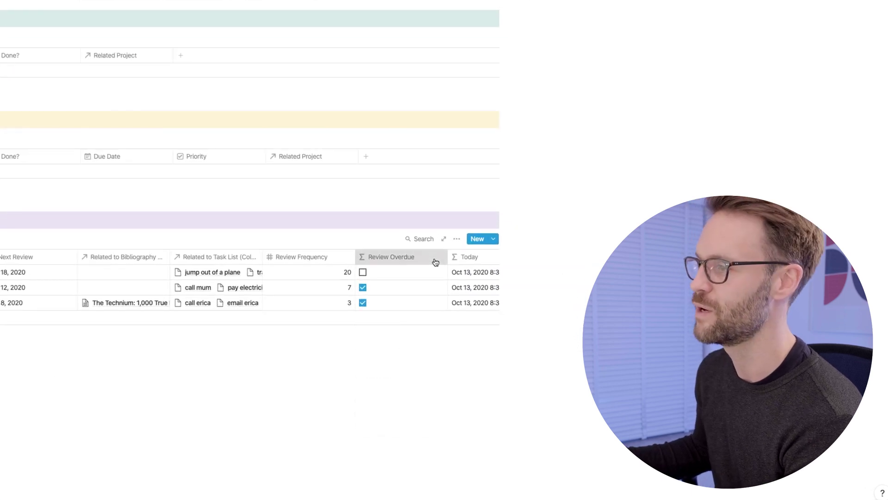
pyautogui.click(435, 261)
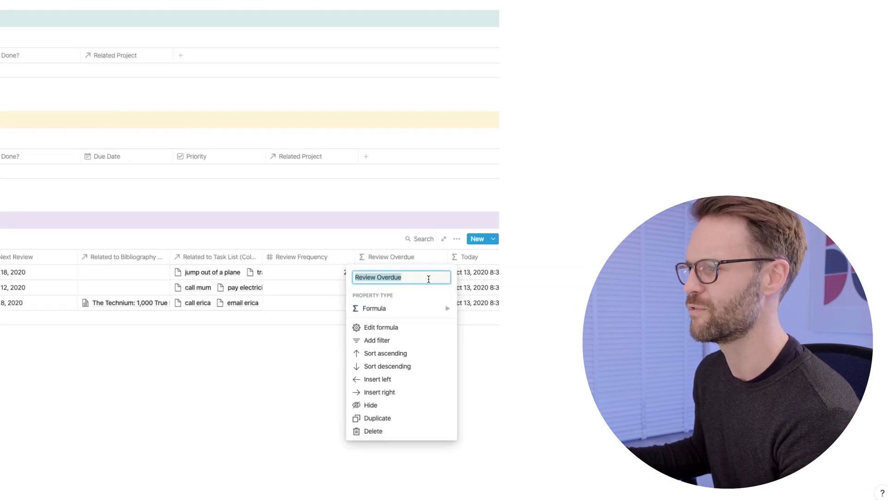
pyautogui.click(390, 341)
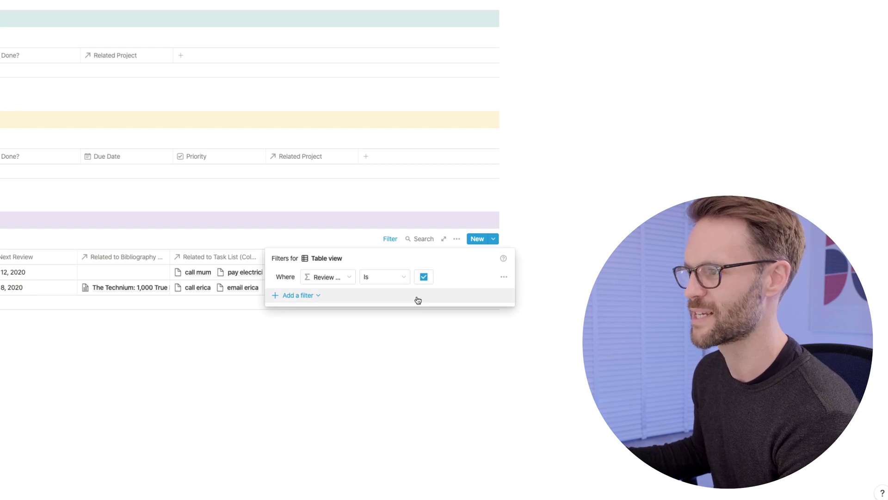
pyautogui.click(434, 280)
pyautogui.click(477, 284)
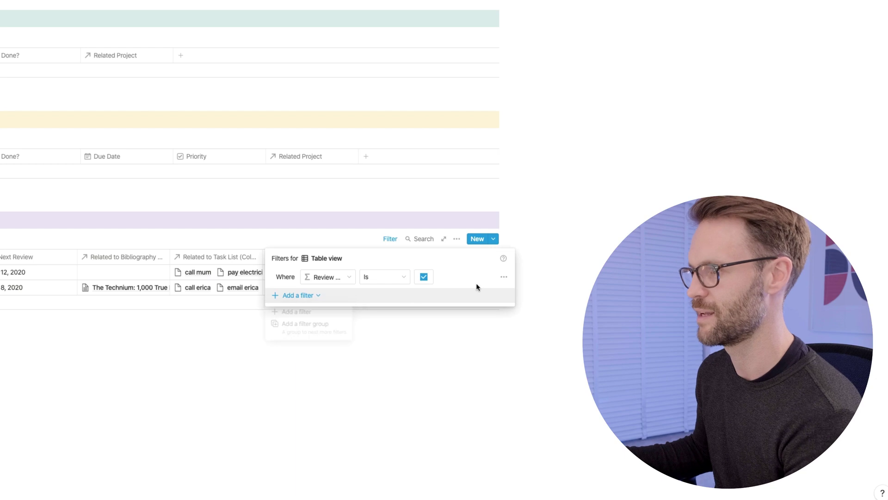
pyautogui.click(428, 348)
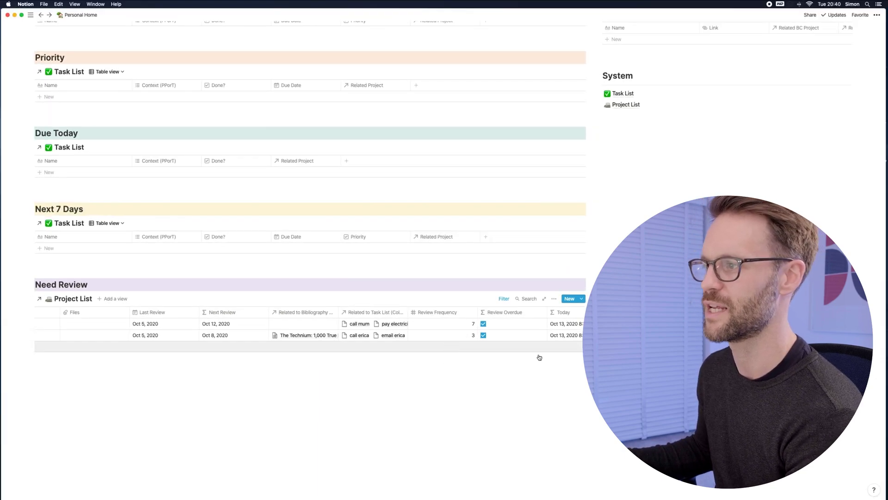
pyautogui.click(538, 371)
pyautogui.hscroll(-5, 323, 336)
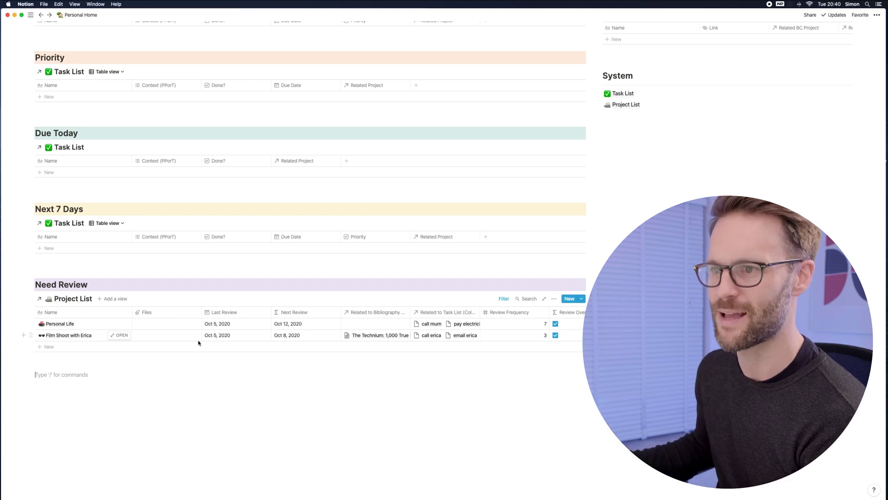
pyautogui.hscroll(1, 105, 321)
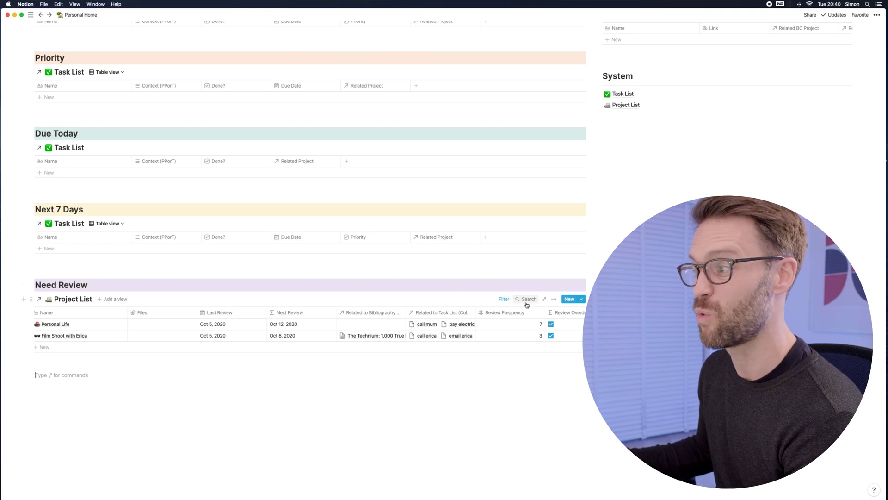
# Hide Files, both relation columns, Review Frequency, Review Overdue and Today in the Need Review Project List.
pyautogui.click(554, 301)
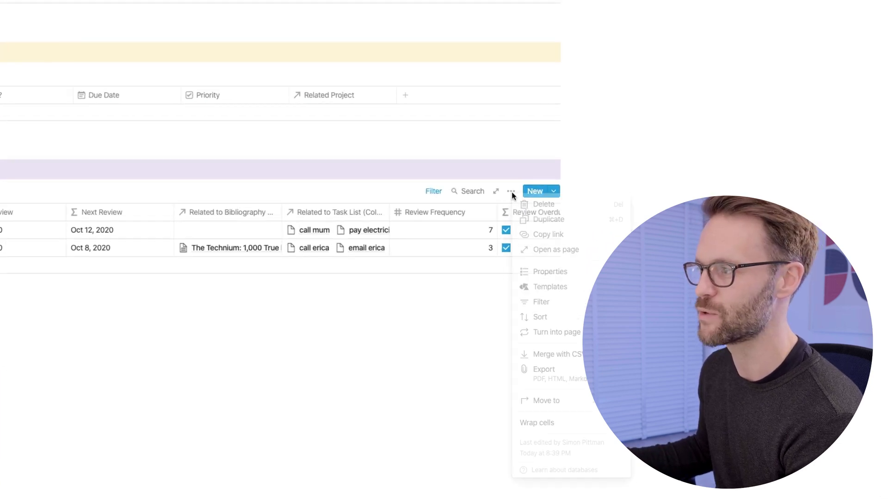
pyautogui.click(561, 272)
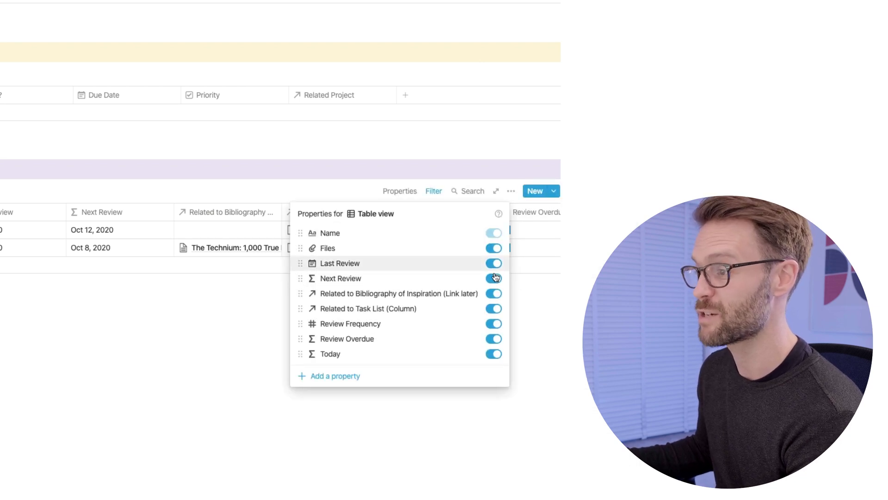
pyautogui.click(493, 250)
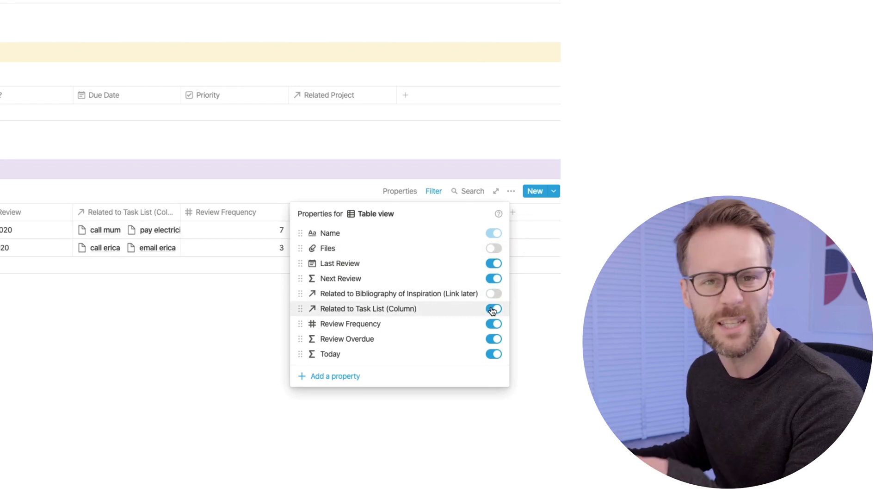
pyautogui.click(492, 309)
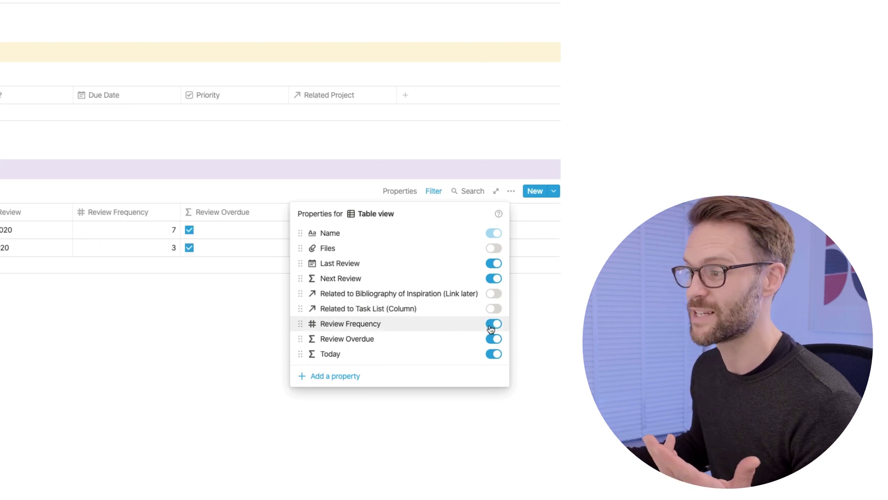
pyautogui.click(493, 324)
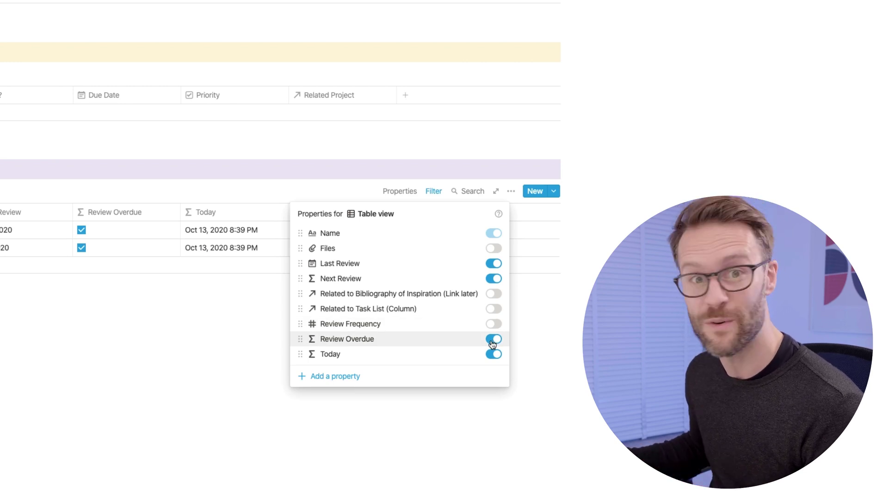
pyautogui.click(493, 340)
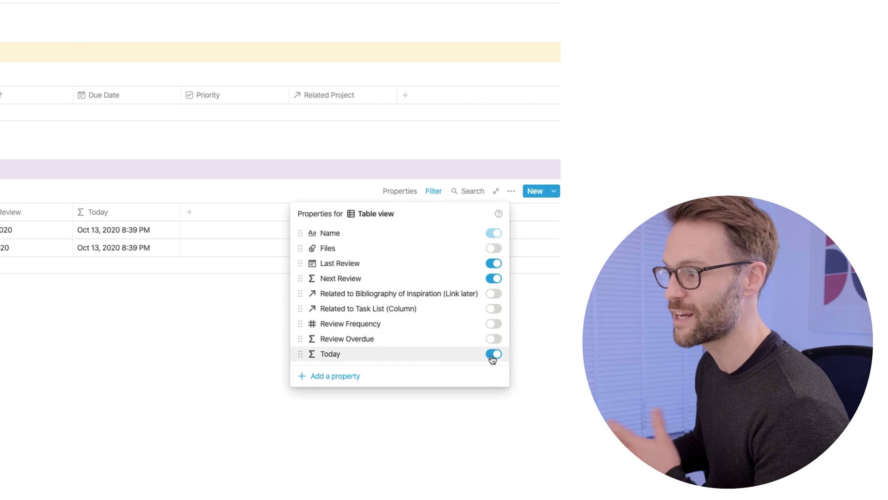
pyautogui.click(494, 354)
pyautogui.click(259, 331)
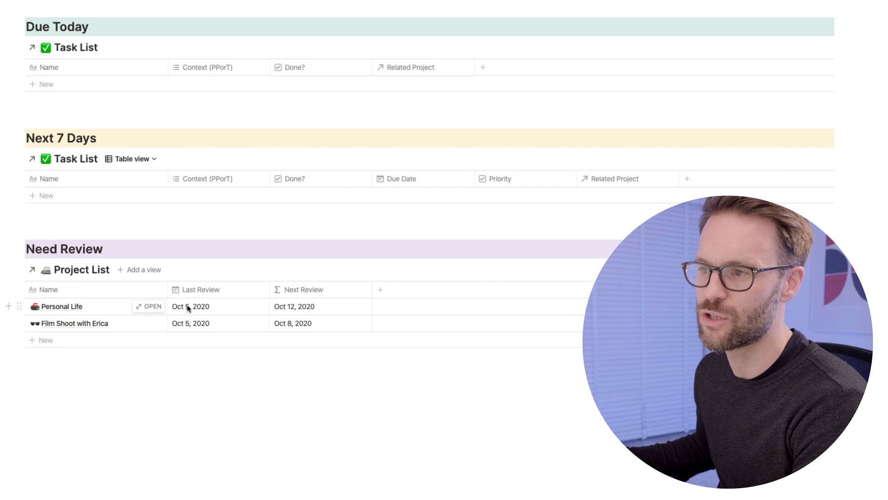
# Set the Personal Life project's Last Review date to October 12, 2020 in the Need Review list.
pyautogui.click(69, 307)
pyautogui.press('Escape')
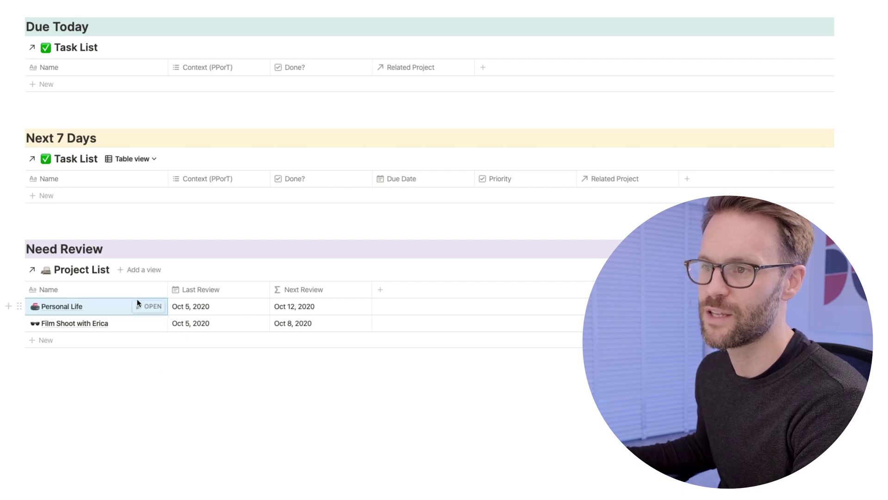
pyautogui.click(145, 307)
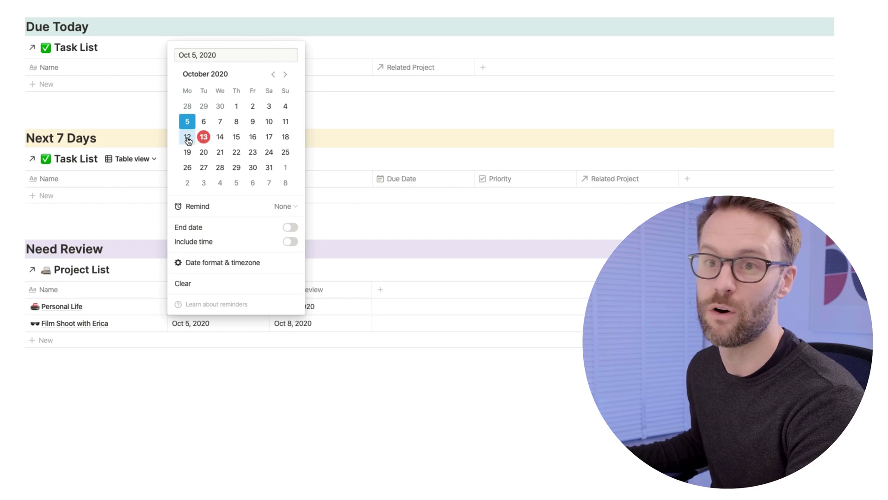
pyautogui.click(188, 137)
pyautogui.click(214, 430)
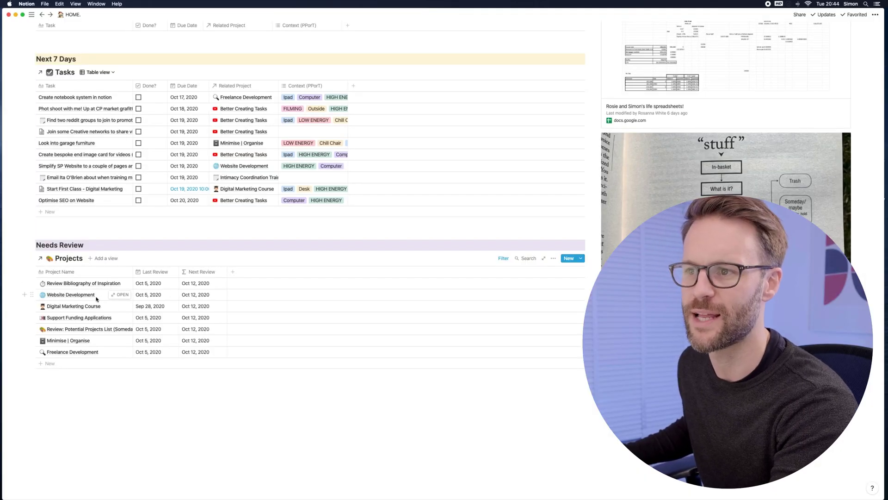
# Open the Minimise | Organise project from HOME's Needs Review list and examine its review properties, Current Tasks table and the Tasks templates.
pyautogui.click(125, 342)
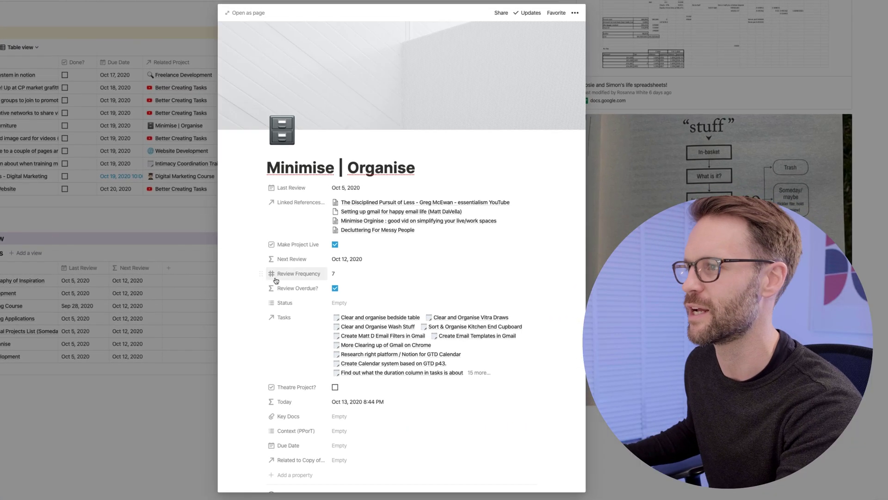
pyautogui.scroll(-10, 328, 281)
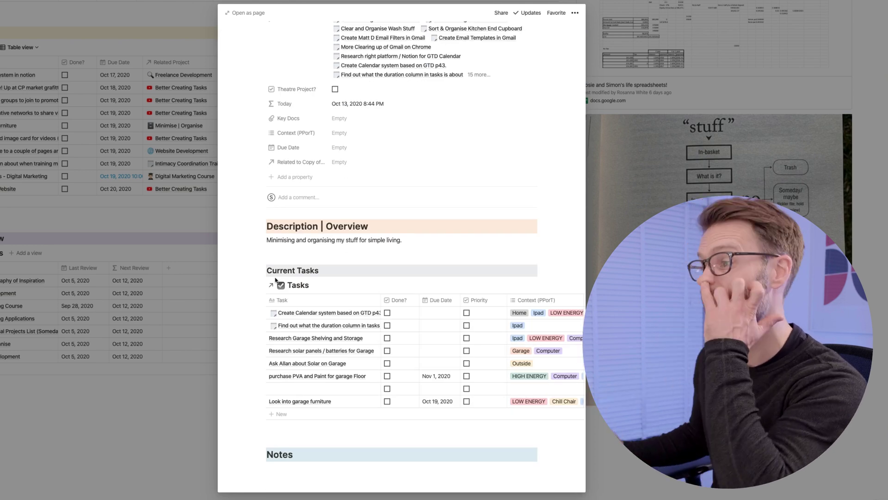
pyautogui.scroll(10, 275, 280)
pyautogui.scroll(-10, 275, 280)
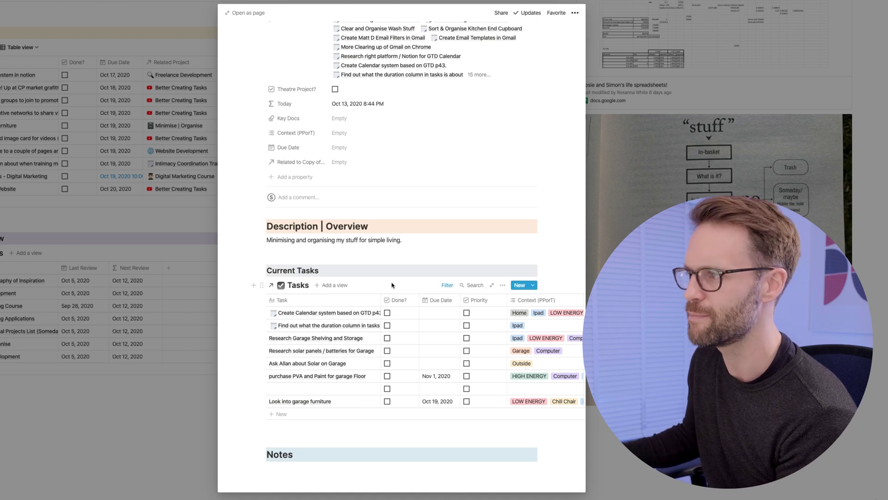
pyautogui.click(533, 285)
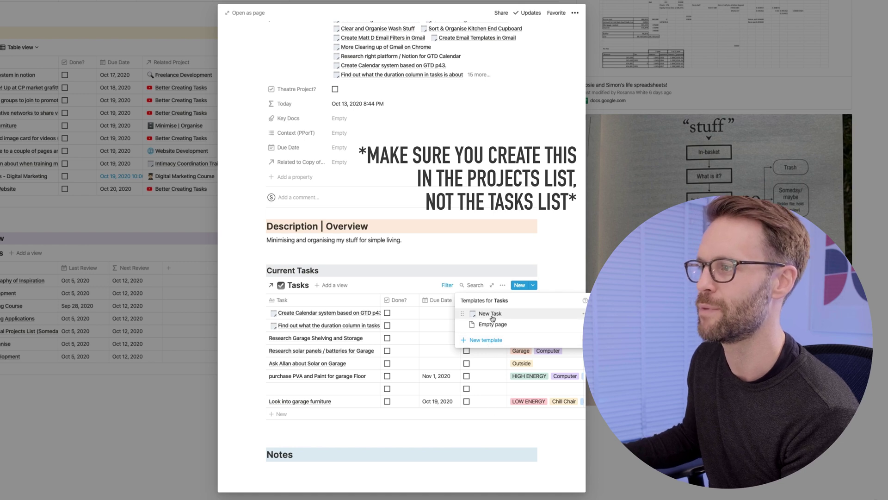
pyautogui.click(493, 430)
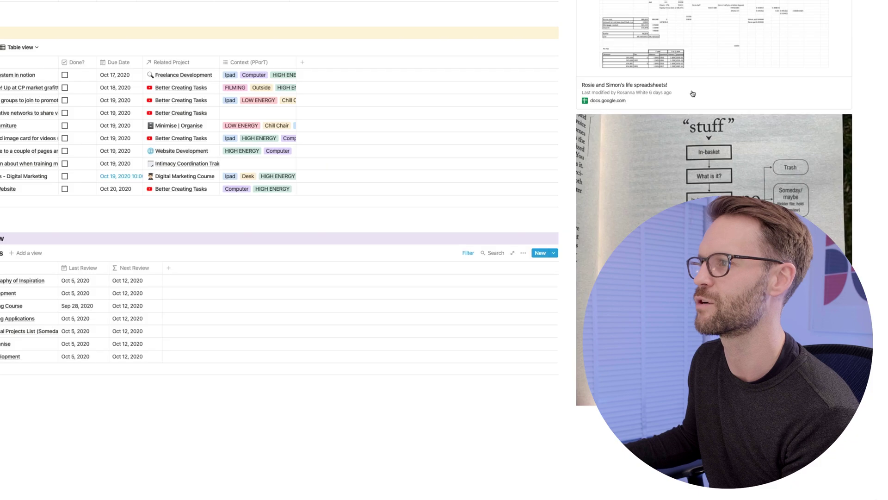
# Open a new untitled theatre project page and examine its Description, Tasks, Notes and Research sections, including the First Thoughts / Meeting toggle.
pyautogui.click(208, 290)
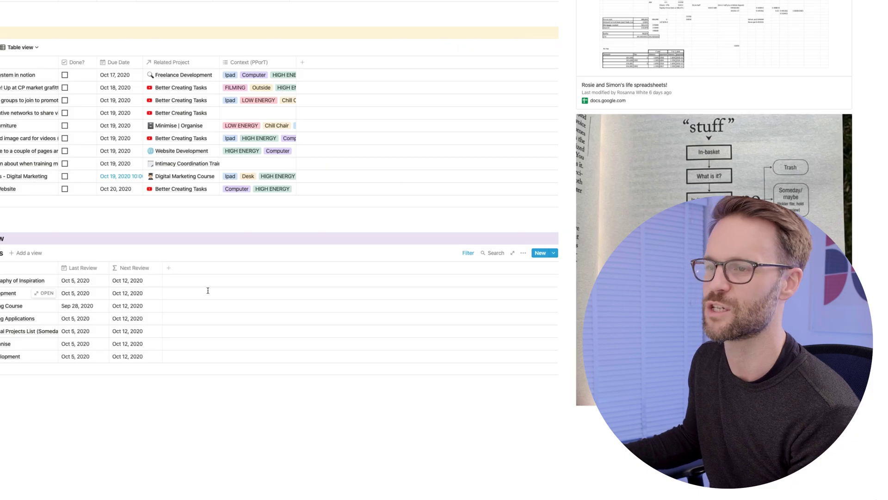
pyautogui.scroll(5, 208, 290)
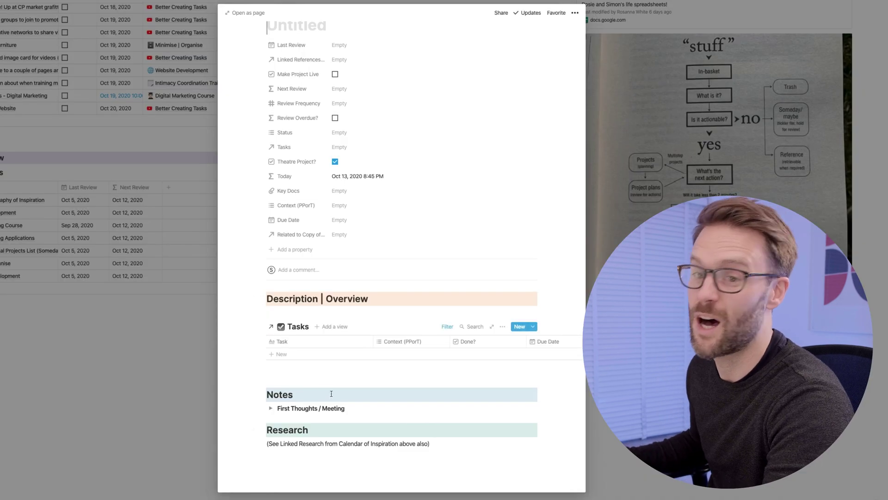
pyautogui.click(270, 408)
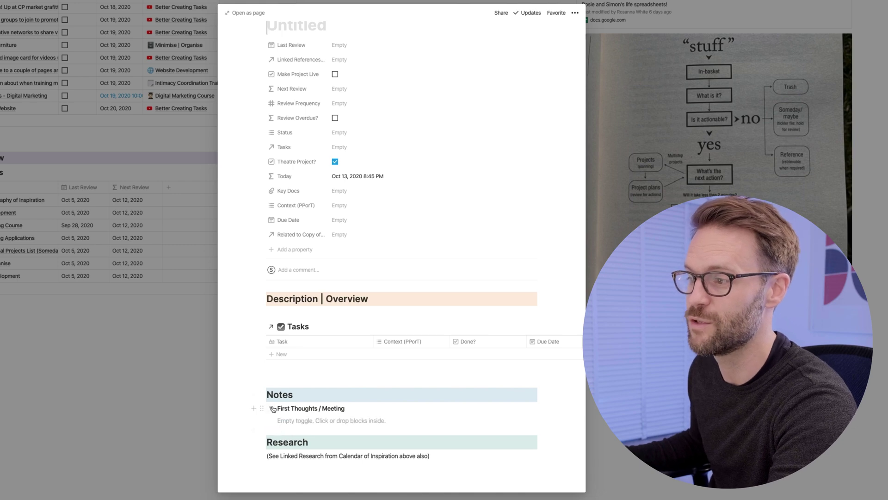
pyautogui.click(270, 408)
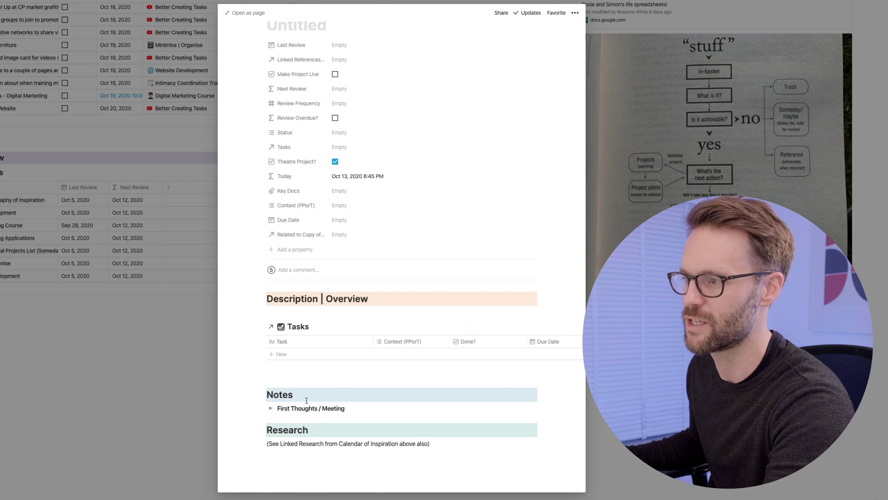
pyautogui.click(277, 313)
pyautogui.press('Return')
pyautogui.write('/creat')
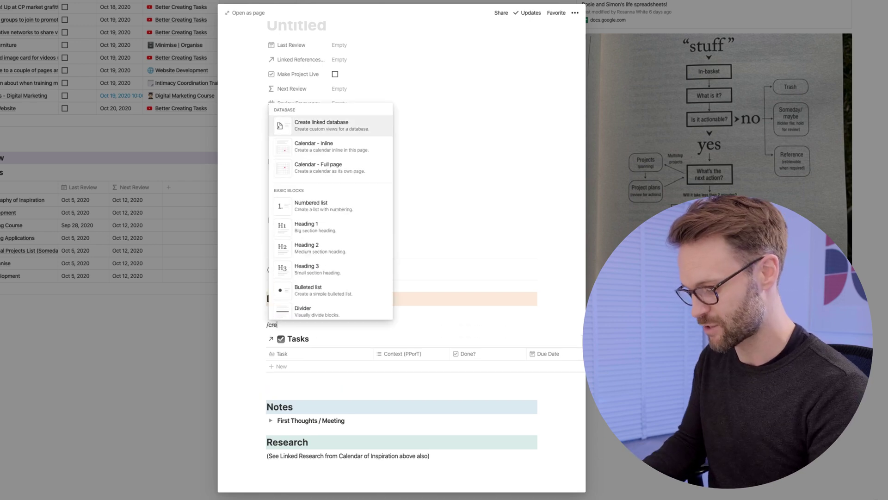
pyautogui.press('BackSpace')
pyautogui.press('BackSpace')
pyautogui.press('BackSpace')
pyautogui.press('BackSpace')
pyautogui.press('BackSpace')
pyautogui.press('BackSpace')
pyautogui.press('BackSpace')
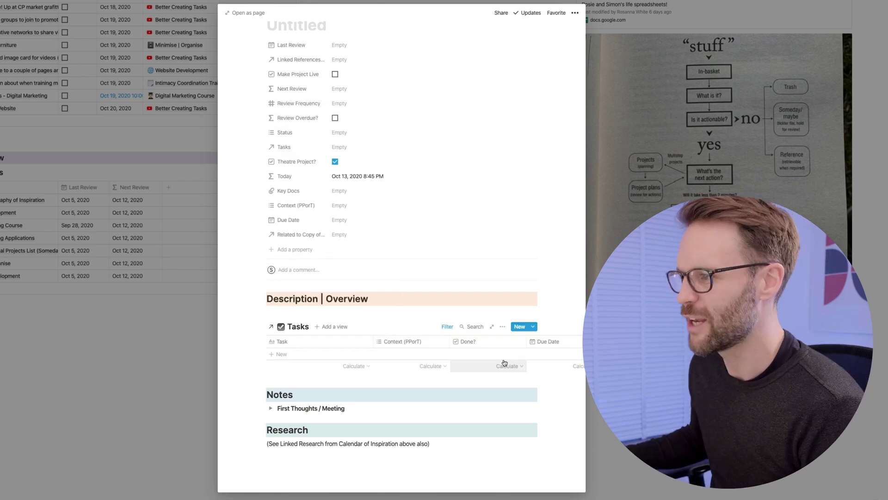
# Add a filter on Related Project with the Contains condition to the Tasks table on the untitled project page.
pyautogui.hscroll(3, 505, 363)
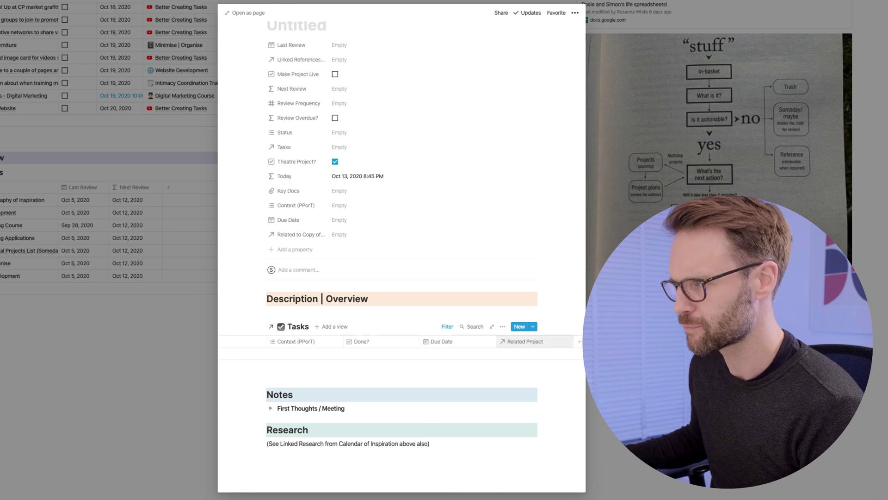
pyautogui.click(550, 344)
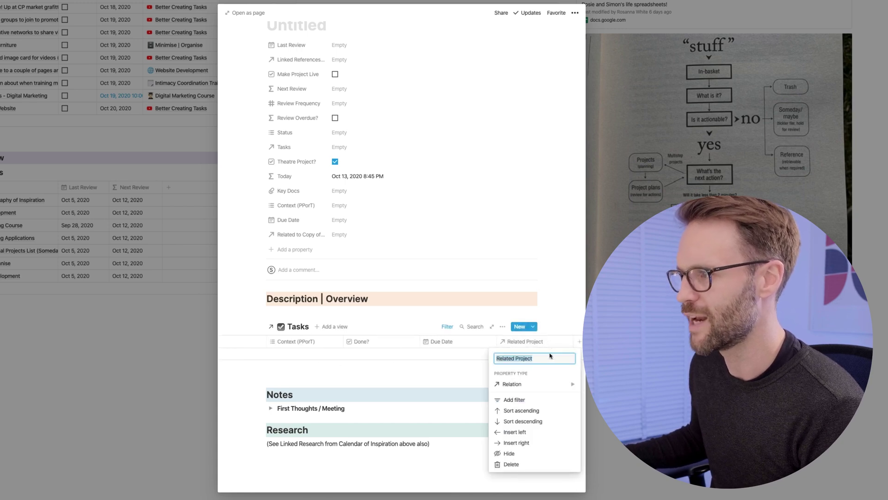
pyautogui.click(503, 401)
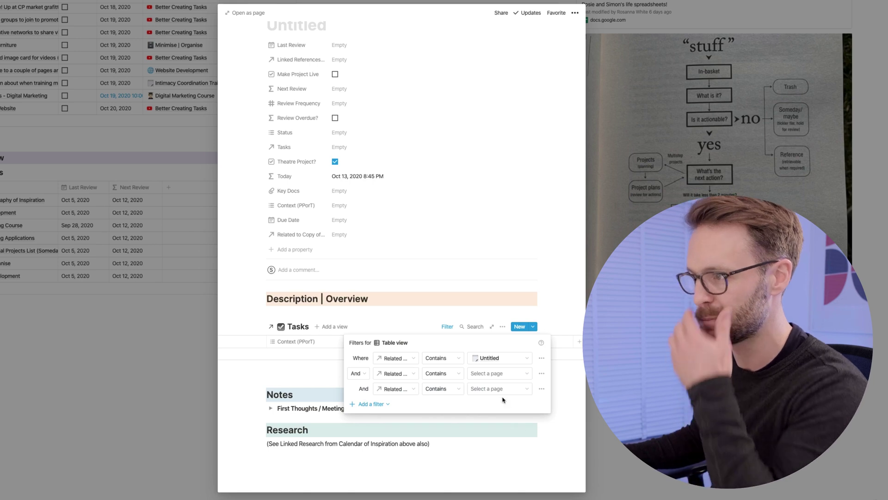